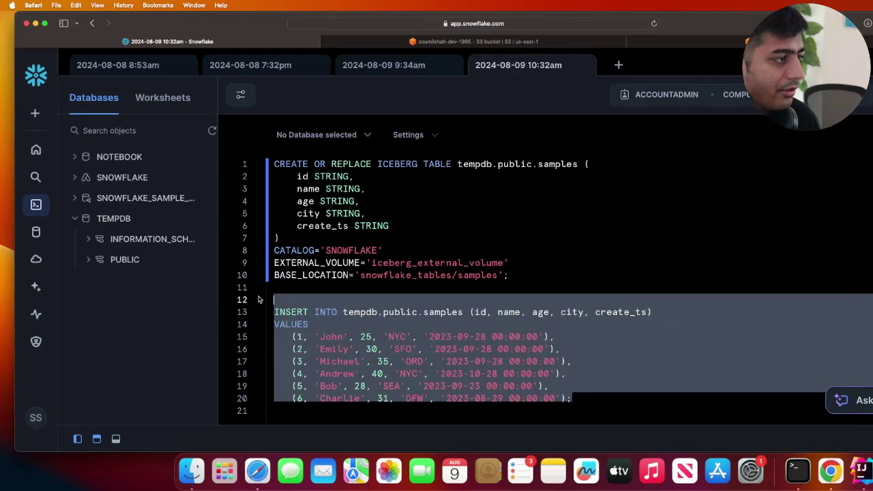
Run the selected INSERT statement to load the sample rows into tempdb.public.samples, and return to the full query editor.
{"action": "key", "text": "super+Return"}
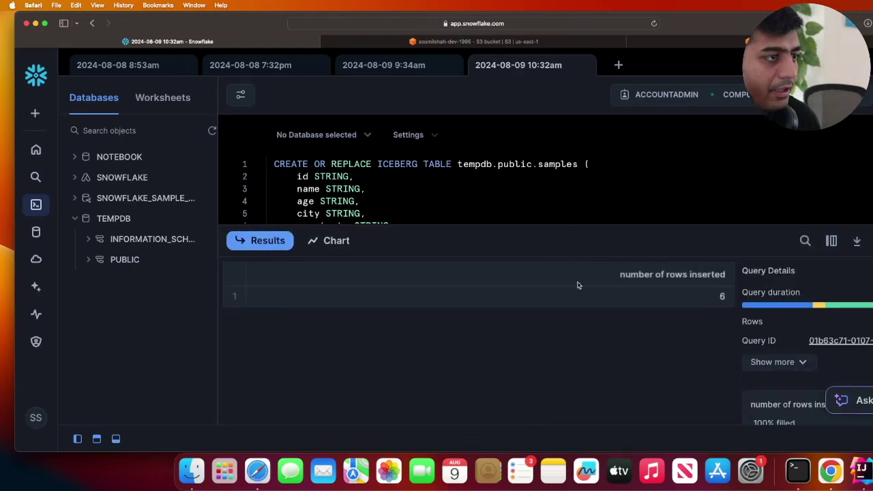
{"action": "left_click_drag", "start_coordinate": [578, 259], "coordinate": [570, 325]}
{"action": "left_click", "coordinate": [572, 326]}
Start a new query below the INSERT statement with the text SELECT * FROM, leaving blank lines between them.
{"action": "left_click", "coordinate": [584, 396]}
{"action": "key", "text": "Return"}
{"action": "key", "text": "Return"}
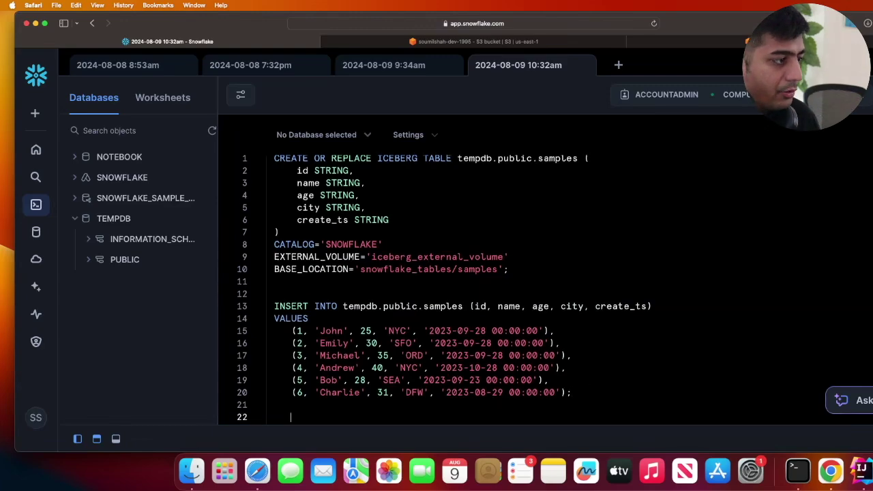
{"action": "key", "text": "Return"}
{"action": "key", "text": "Return"}
{"action": "type", "text": "SELECT "}
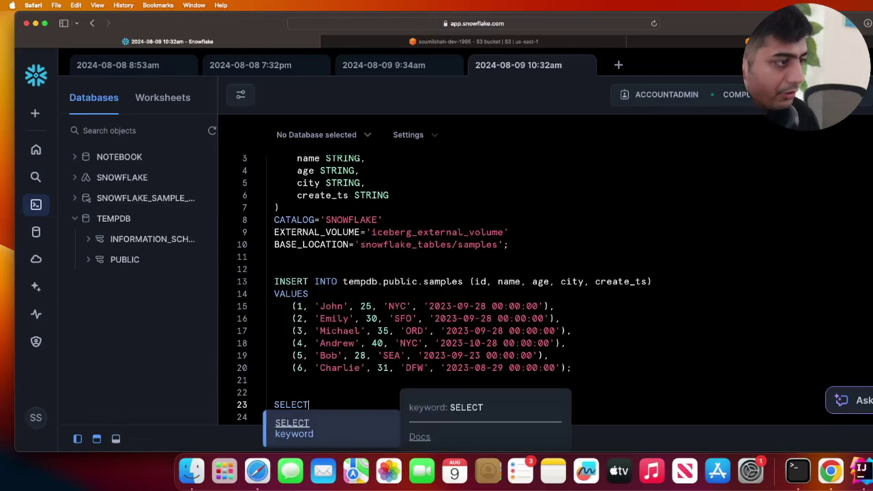
{"action": "type", "text": "* FROM"}
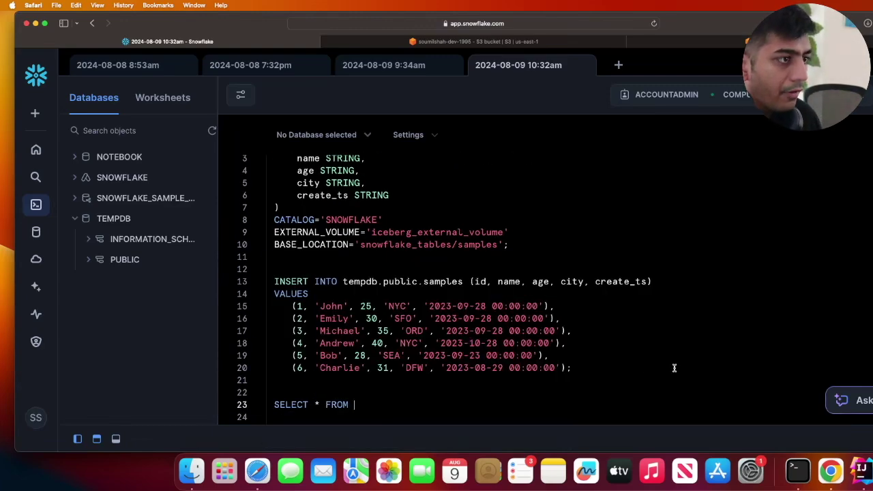
Complete the SELECT query with the table name tempdb.public.samples copied from the INSERT statement, and run only that query.
{"action": "left_click_drag", "start_coordinate": [342, 281], "coordinate": [456, 281]}
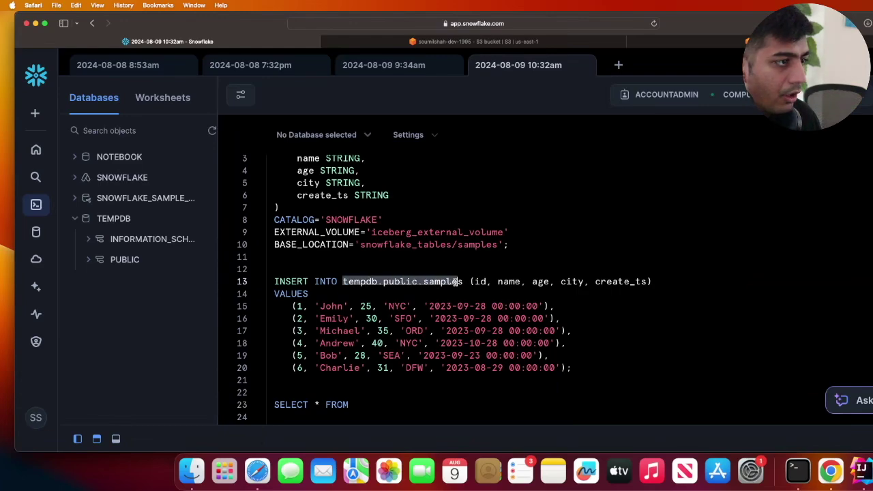
{"action": "key", "text": "super+c"}
{"action": "left_click", "coordinate": [394, 392]}
{"action": "left_click", "coordinate": [389, 404]}
{"action": "key", "text": "super+v"}
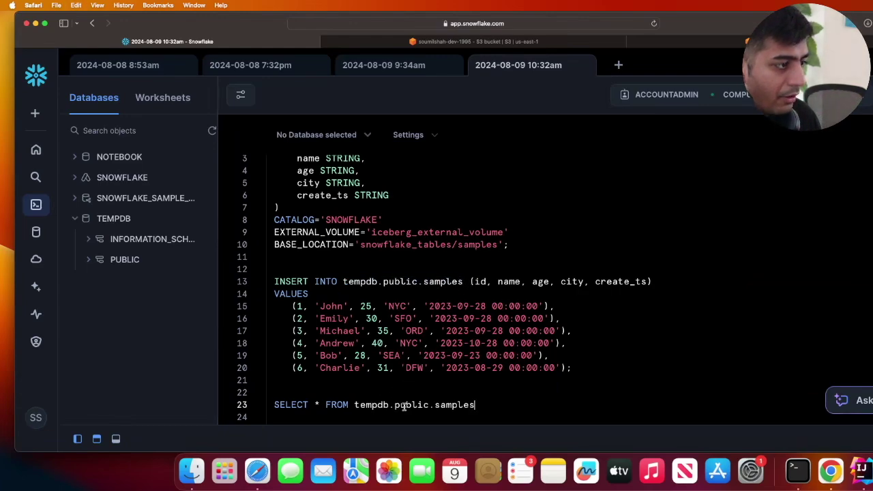
{"action": "left_click_drag", "start_coordinate": [477, 406], "coordinate": [274, 405]}
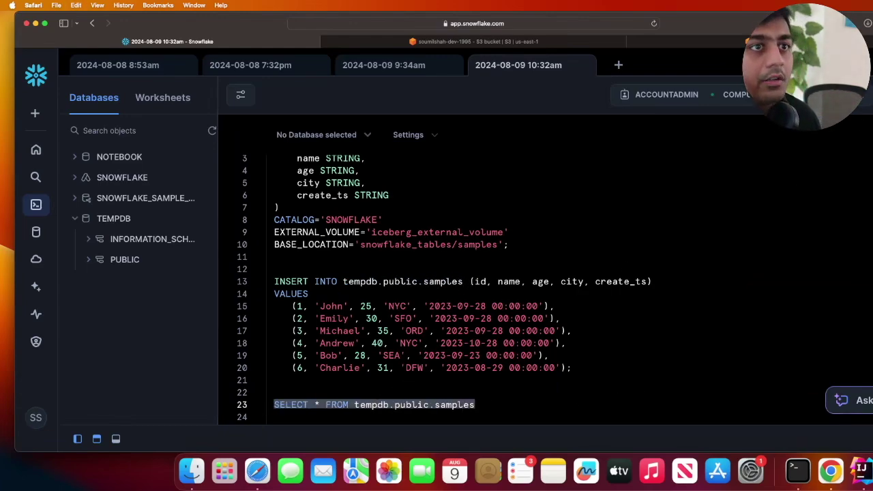
{"action": "key", "text": "super+Return"}
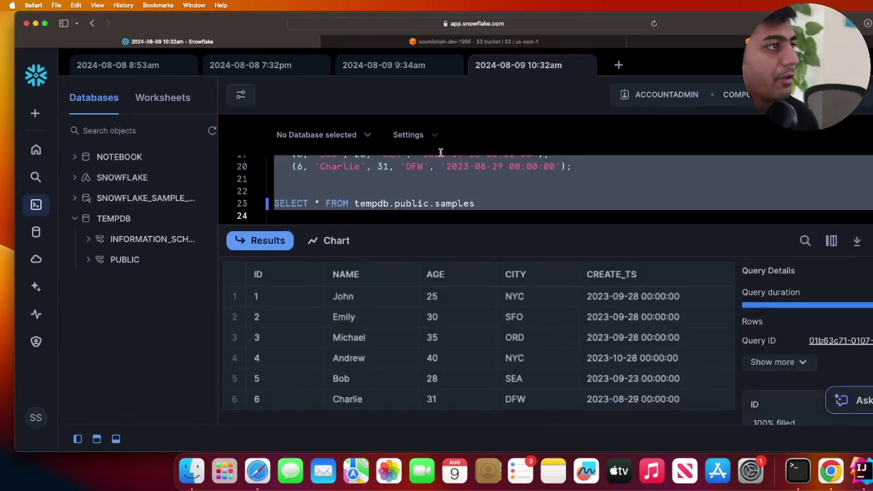
Switch to the S3 bucket, refresh its object list and open the snowflake_tables/samples/ folder.
{"action": "left_click", "coordinate": [571, 43]}
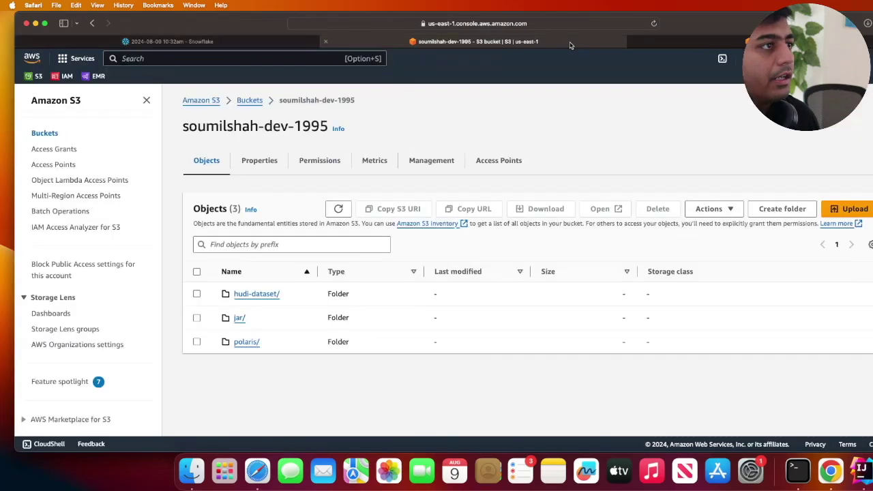
{"action": "left_click", "coordinate": [339, 211]}
{"action": "scroll", "coordinate": [242, 339], "scroll_direction": "up", "scroll_amount": 3}
{"action": "left_click", "coordinate": [278, 386]}
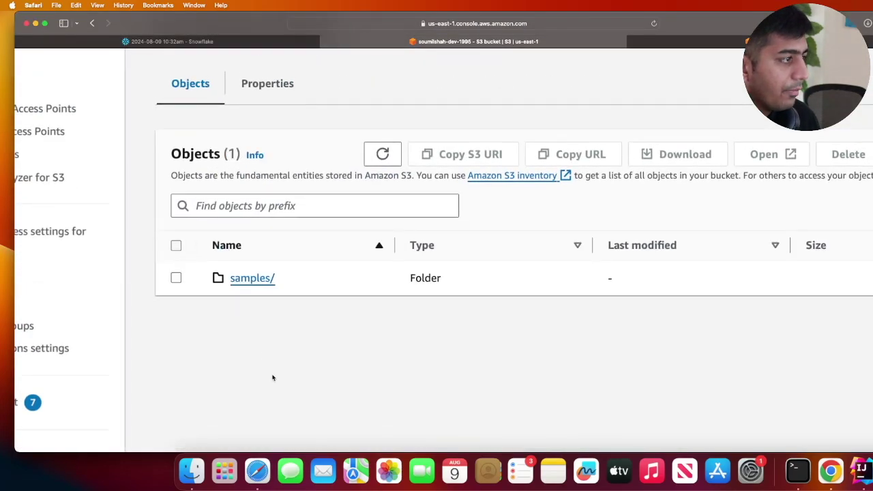
{"action": "left_click", "coordinate": [247, 286]}
{"action": "scroll", "coordinate": [259, 301], "scroll_direction": "down", "scroll_amount": 3}
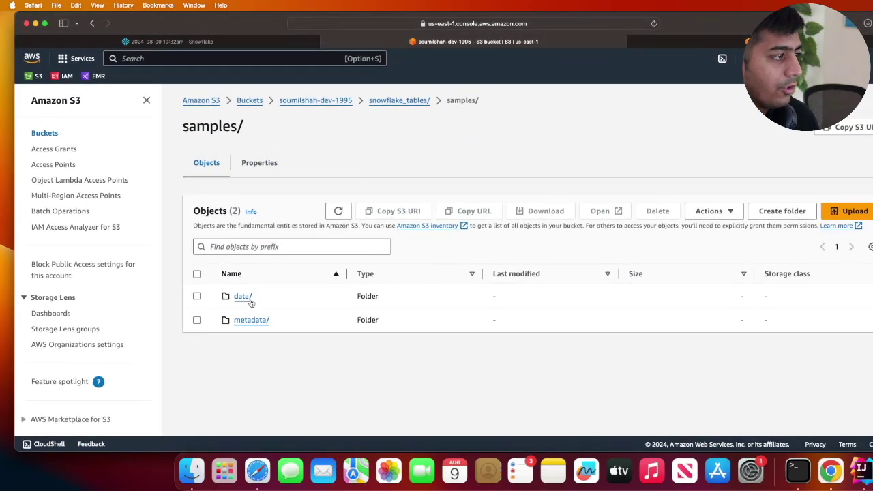
Look inside the data/ and metadata/ folders of the samples table, returning to samples/ after each.
{"action": "left_click", "coordinate": [239, 300]}
{"action": "key", "text": "super+bracketleft"}
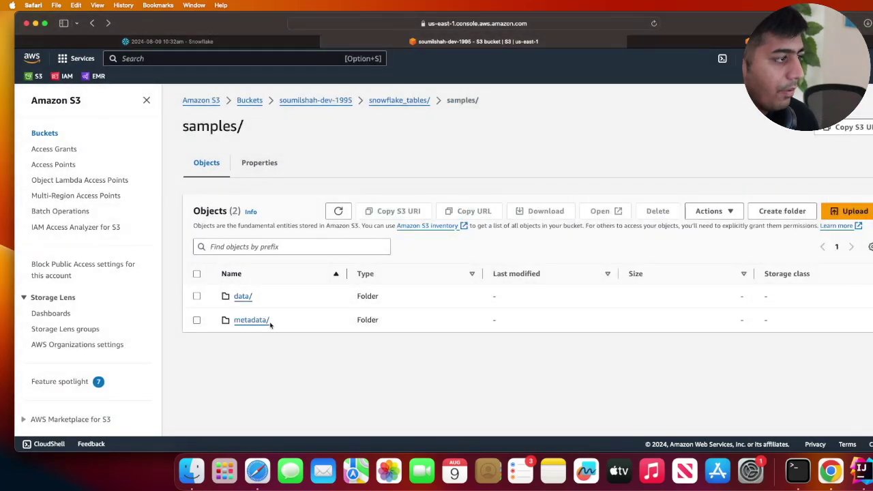
{"action": "left_click", "coordinate": [252, 321]}
{"action": "key", "text": "super+bracketleft"}
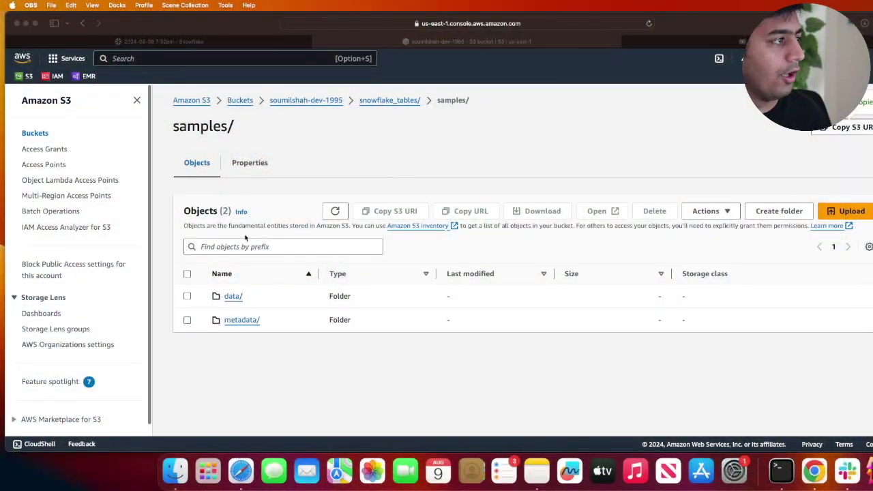
Switch to IntelliJ IDEA and close the open my_config.yaml, .env and notes files.
{"action": "left_click", "coordinate": [221, 229]}
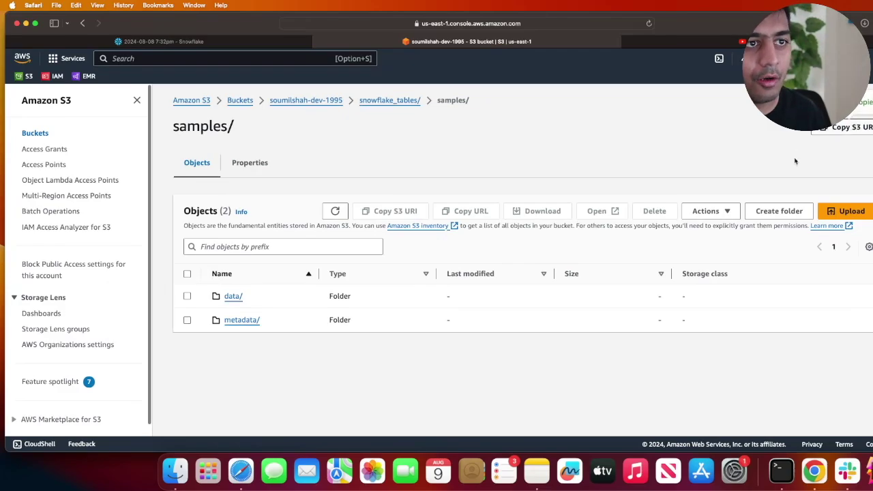
{"action": "key", "text": "ctrl+Up"}
{"action": "left_click", "coordinate": [668, 321]}
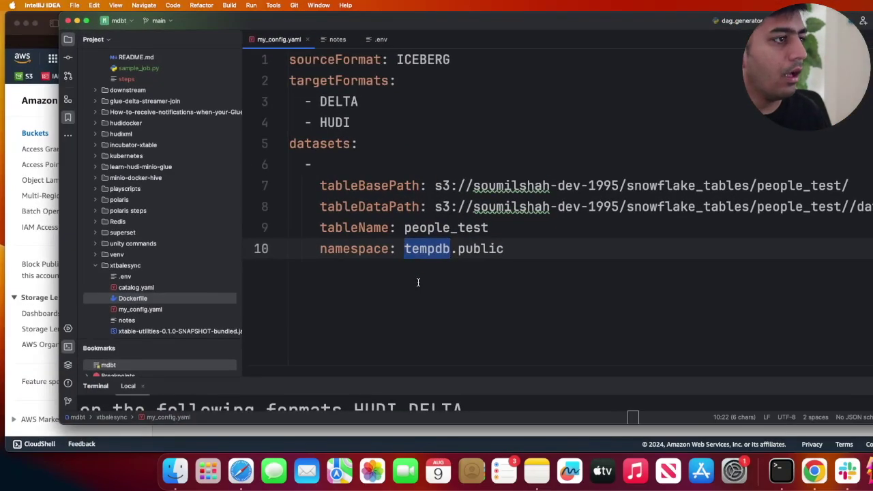
{"action": "left_click", "coordinate": [414, 253]}
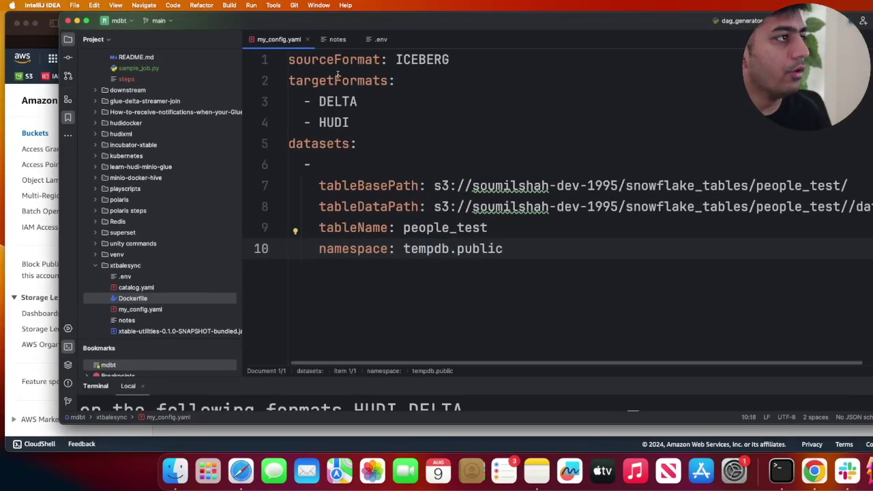
{"action": "scroll", "coordinate": [136, 225], "scroll_direction": "down", "scroll_amount": 4}
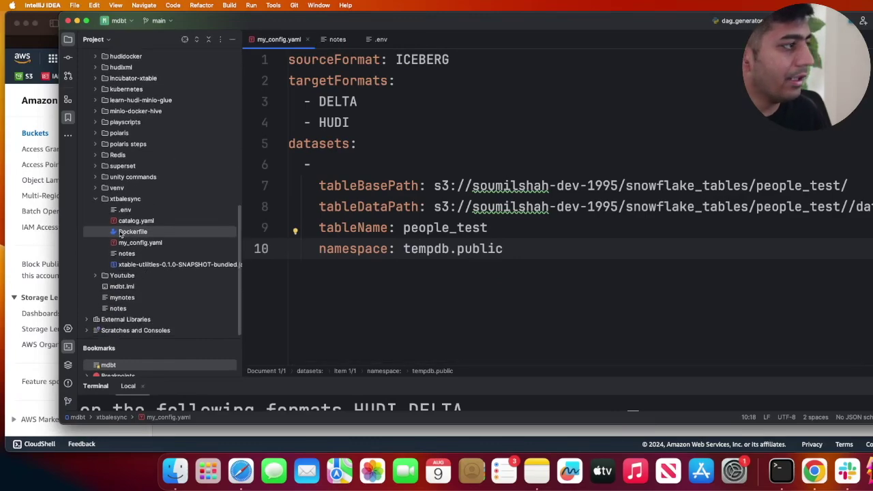
{"action": "left_click", "coordinate": [307, 39]}
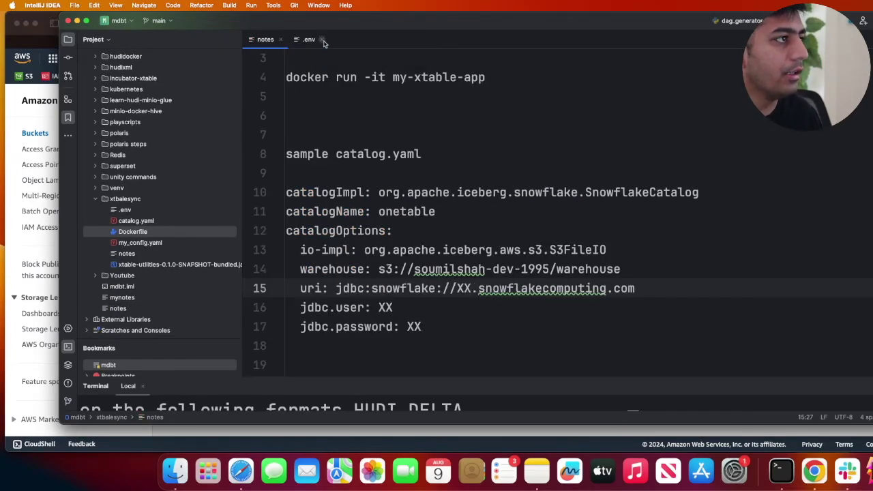
{"action": "left_click", "coordinate": [324, 39]}
{"action": "left_click", "coordinate": [280, 40]}
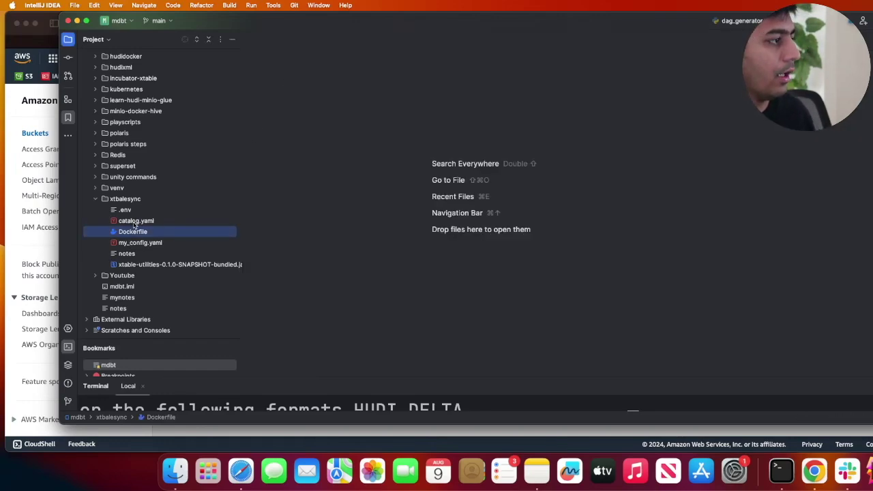
Open my_config.yaml from the xtbalesync folder and set tableBasePath to the bucket's snowflake_tables/samples/ S3 path.
{"action": "double_click", "coordinate": [136, 242]}
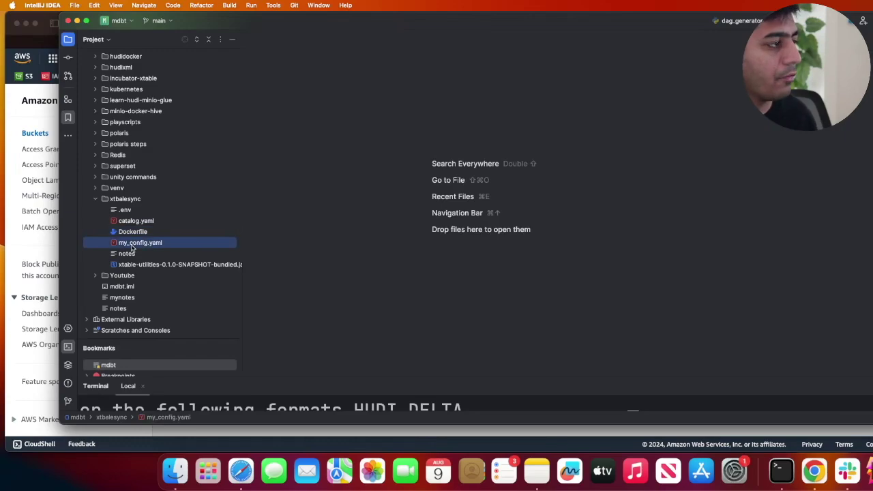
{"action": "scroll", "coordinate": [442, 262], "scroll_direction": "down", "scroll_amount": 4}
{"action": "scroll", "coordinate": [442, 262], "scroll_direction": "down", "scroll_amount": 2}
{"action": "left_click_drag", "start_coordinate": [421, 174], "coordinate": [805, 175]}
{"action": "key", "text": "super+v"}
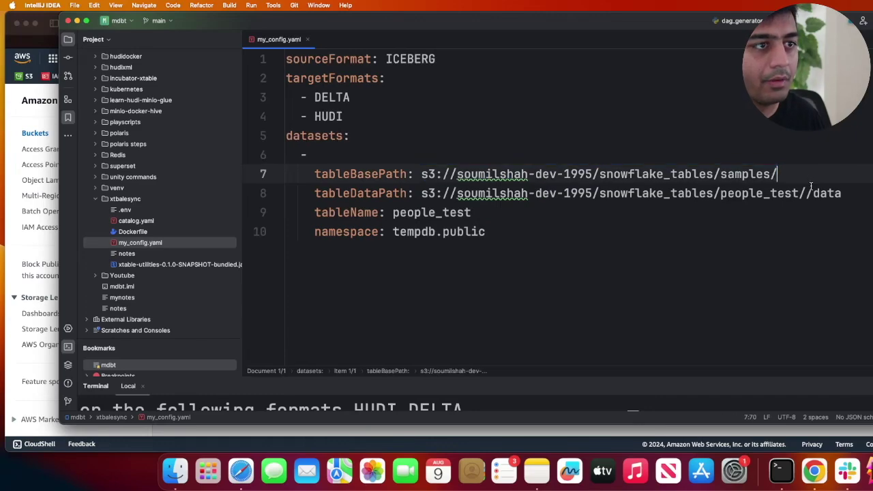
{"action": "key", "text": "super+z"}
{"action": "type", "text": "s3://soumilshah-dev-1995/snowflake_tables/samples/"}
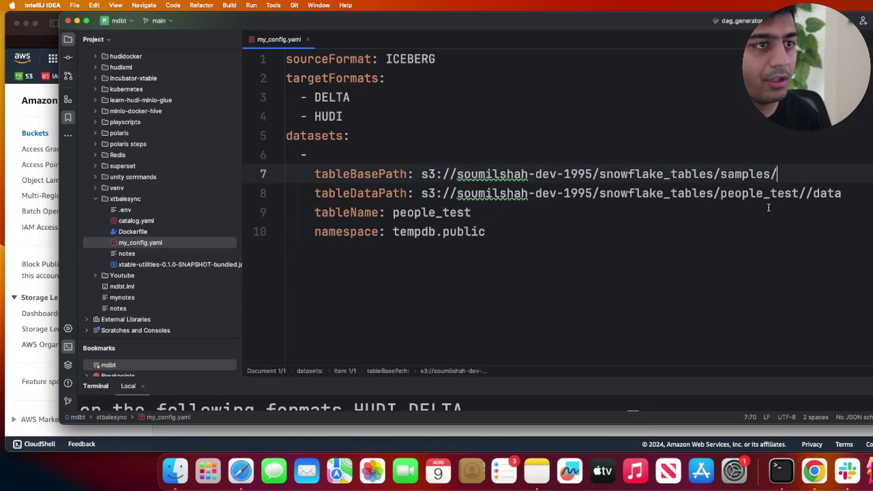
{"action": "key", "text": "super+Left"}
{"action": "key", "text": "alt+shift+Right"}
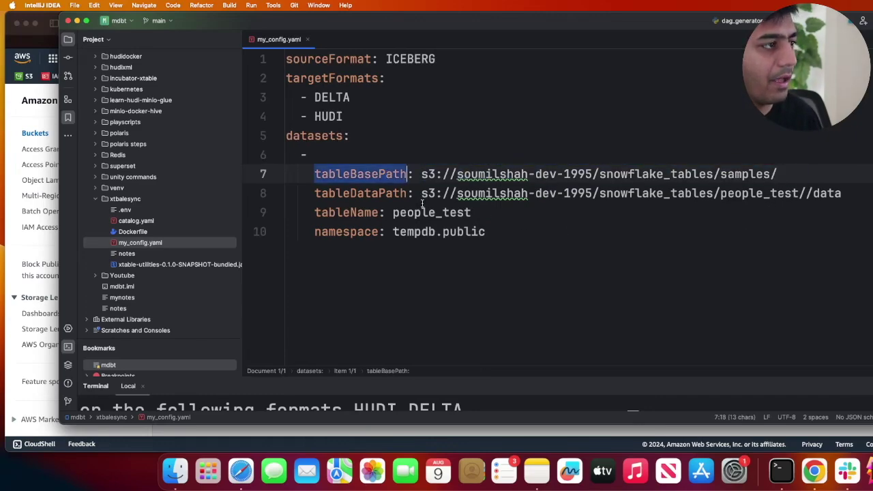
Set tableDataPath to the bucket's snowflake_tables/samples/data S3 path, without a double slash.
{"action": "left_click_drag", "start_coordinate": [421, 194], "coordinate": [804, 194]}
{"action": "key", "text": "BackSpace"}
{"action": "type", "text": "s3://soumilshah-dev-1995/snowflake_tables/samples/"}
{"action": "key", "text": "BackSpace"}
{"action": "left_click", "coordinate": [723, 281]}
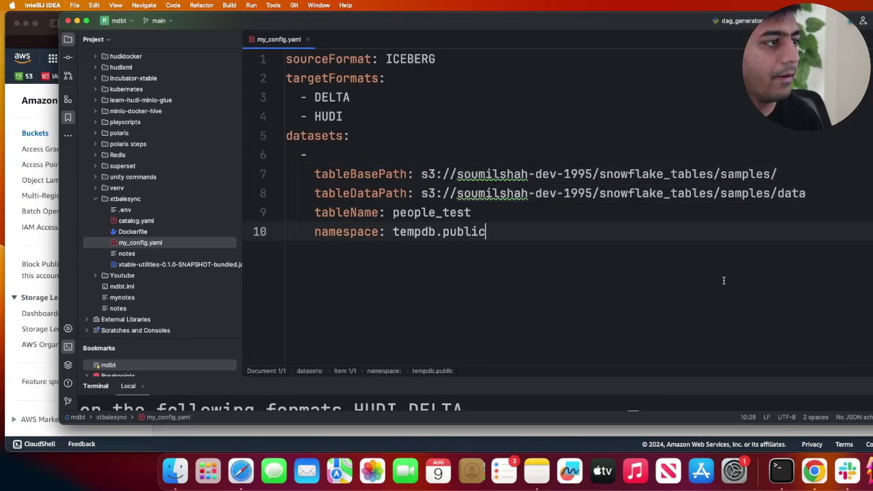
Set tableName to samples, copied from the base path.
{"action": "double_click", "coordinate": [753, 175]}
{"action": "key", "text": "super+c"}
{"action": "double_click", "coordinate": [431, 213]}
{"action": "key", "text": "super+v"}
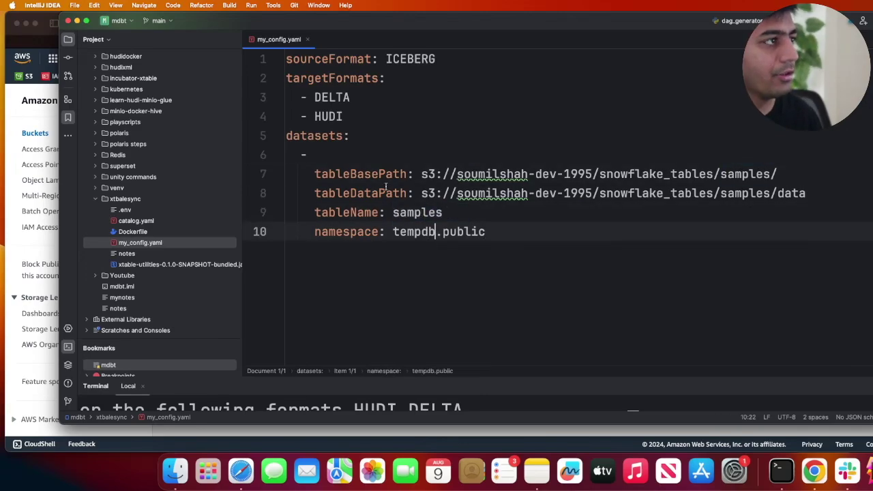
Review the source format, target formats, table name and namespace entries in my_config.yaml.
{"action": "left_click", "coordinate": [457, 58]}
{"action": "double_click", "coordinate": [290, 59]}
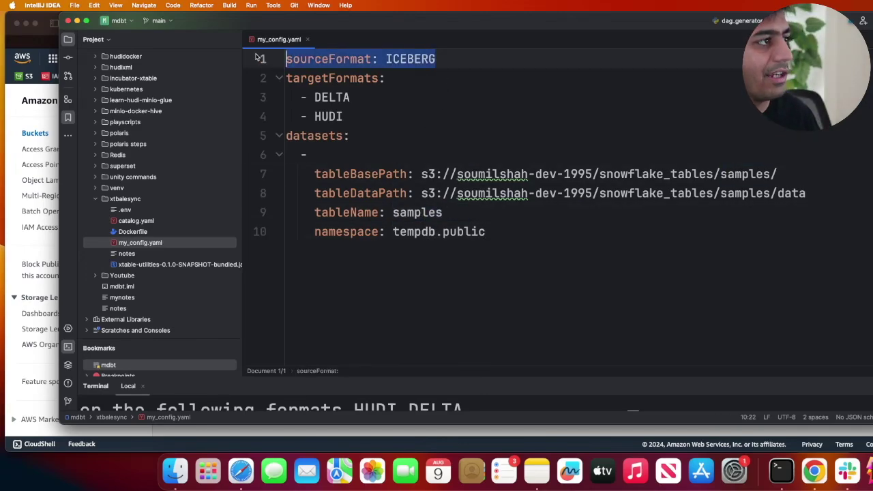
{"action": "double_click", "coordinate": [304, 79]}
{"action": "left_click", "coordinate": [324, 96]}
{"action": "double_click", "coordinate": [325, 96]}
{"action": "left_click_drag", "start_coordinate": [343, 116], "coordinate": [328, 126]}
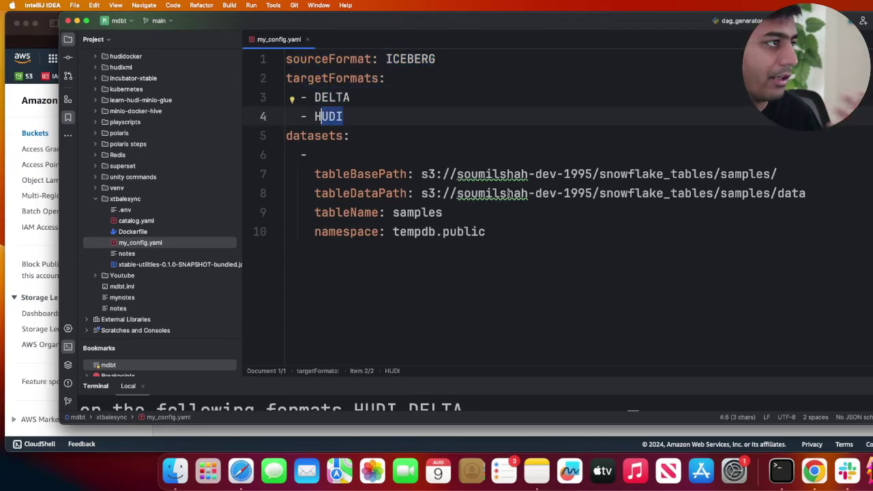
{"action": "left_click", "coordinate": [420, 212]}
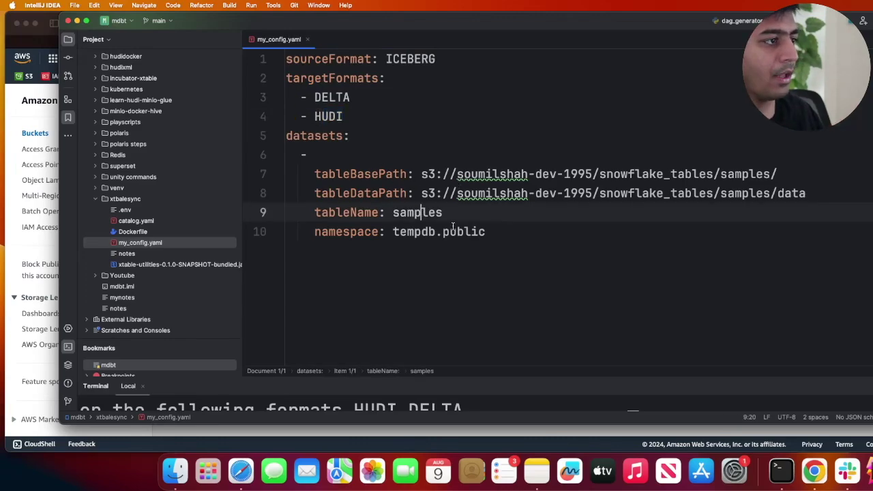
{"action": "double_click", "coordinate": [382, 212]}
{"action": "double_click", "coordinate": [432, 215]}
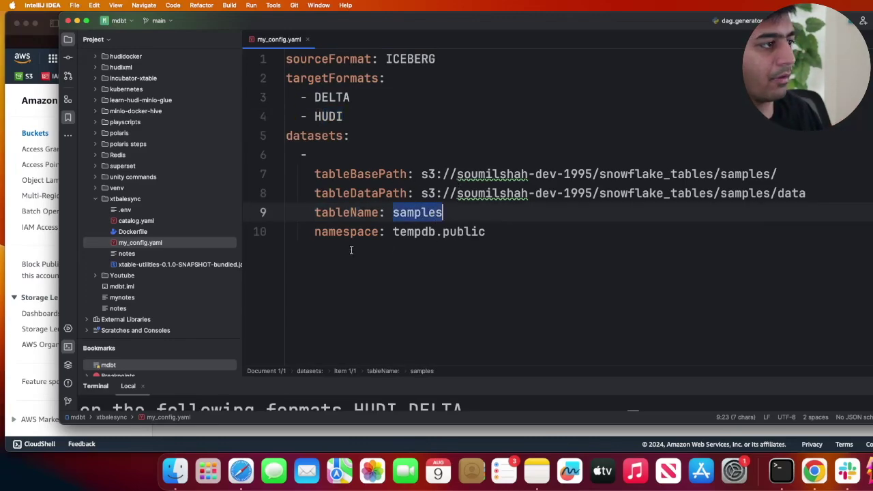
{"action": "left_click_drag", "start_coordinate": [315, 234], "coordinate": [500, 238]}
{"action": "left_click", "coordinate": [502, 238]}
{"action": "key", "text": "super+a"}
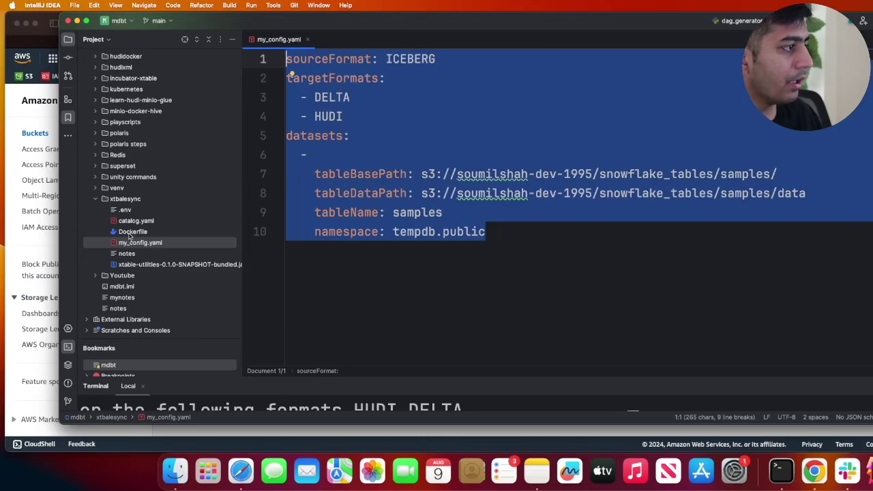
Open the notes file and examine the sample catalog.yaml, including its jdbc.user and jdbc.password entries.
{"action": "double_click", "coordinate": [127, 254]}
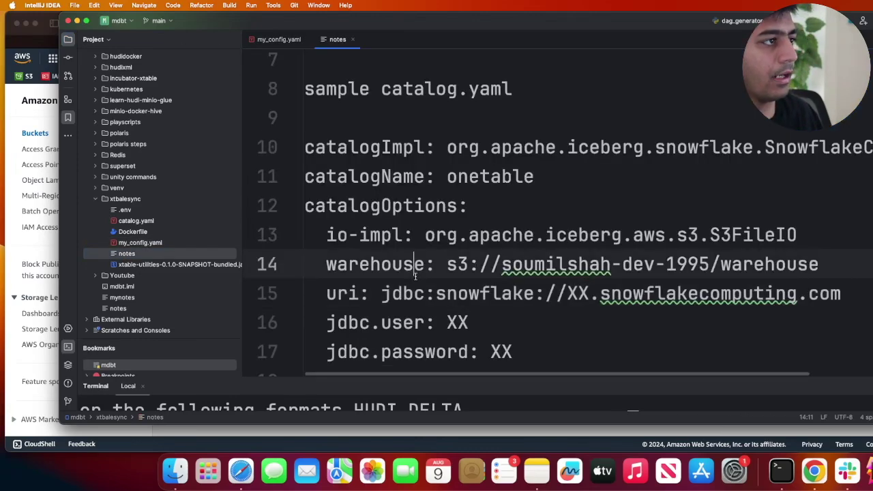
{"action": "scroll", "coordinate": [415, 276], "scroll_direction": "down", "scroll_amount": 5}
{"action": "left_click", "coordinate": [385, 109]}
{"action": "double_click", "coordinate": [386, 109]}
{"action": "left_click", "coordinate": [481, 109]}
{"action": "left_click", "coordinate": [385, 110], "text": "shift"}
{"action": "scroll", "coordinate": [415, 171], "scroll_direction": "down", "scroll_amount": 7}
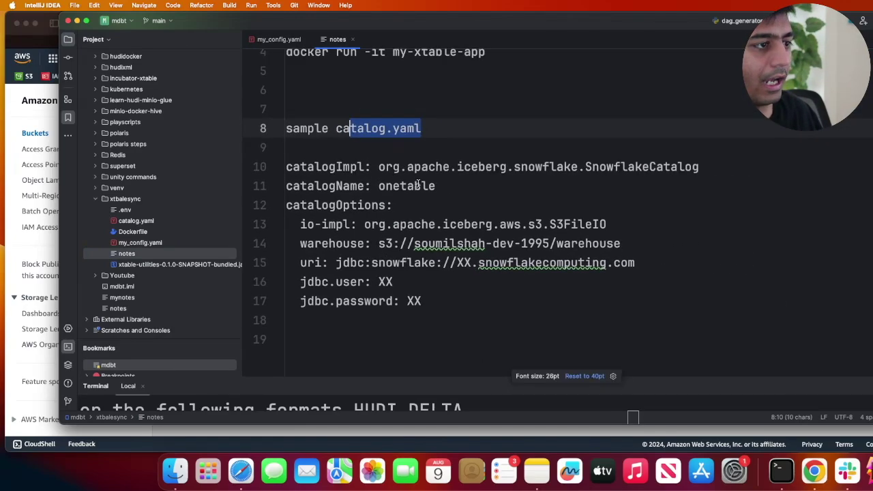
{"action": "double_click", "coordinate": [413, 297]}
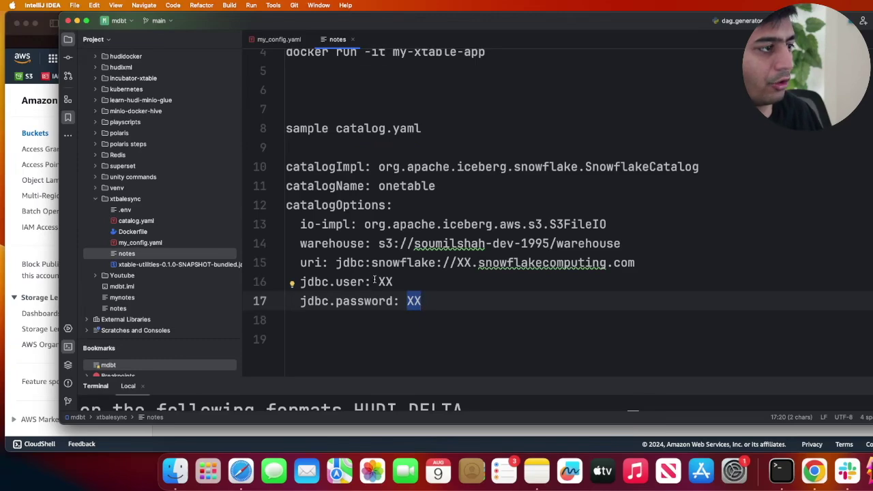
{"action": "triple_click", "coordinate": [373, 282]}
{"action": "left_click", "coordinate": [384, 283]}
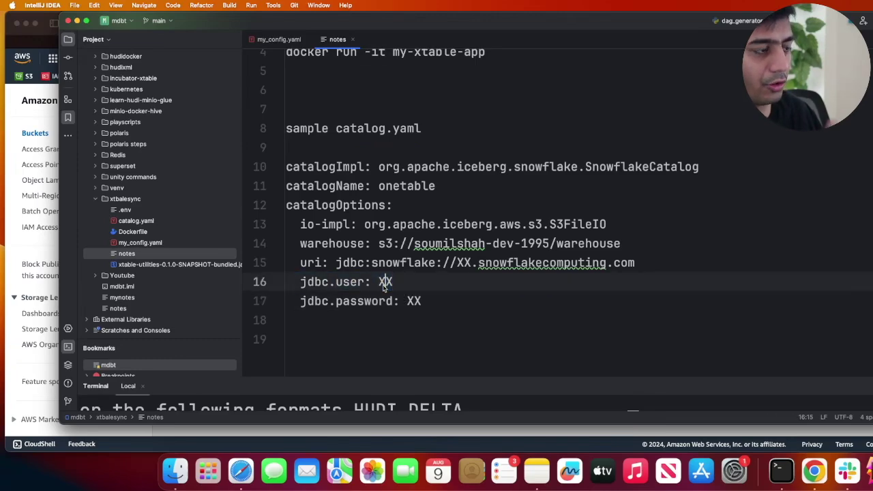
{"action": "double_click", "coordinate": [414, 302]}
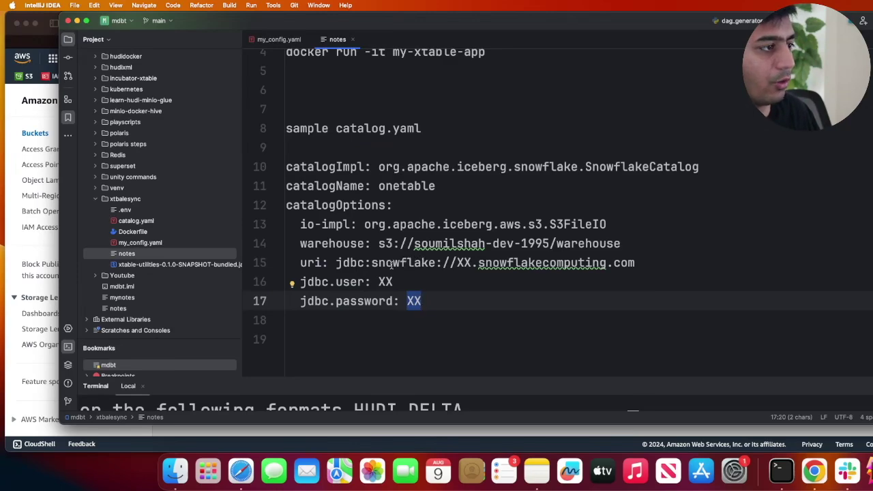
Examine the sample catalog.yaml block in the notes, from catalogImpl through the warehouse, uri and jdbc entries.
{"action": "left_click_drag", "start_coordinate": [377, 263], "coordinate": [326, 244]}
{"action": "left_click_drag", "start_coordinate": [428, 299], "coordinate": [284, 170]}
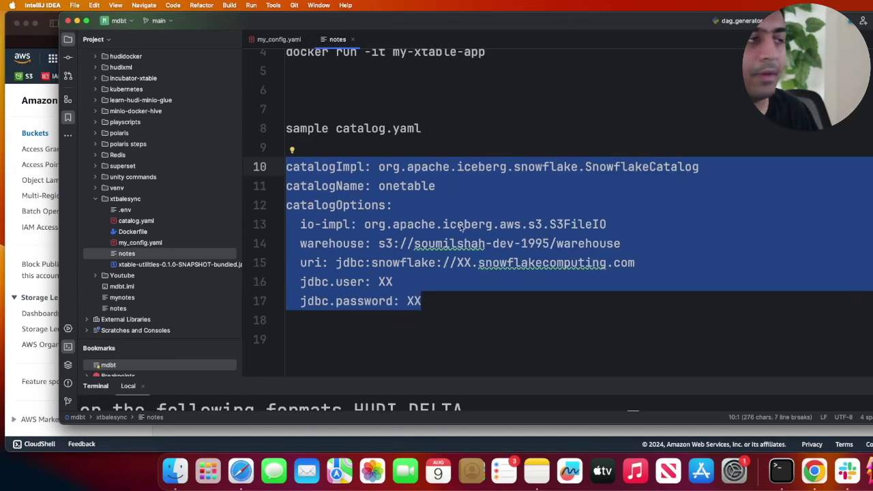
{"action": "scroll", "coordinate": [350, 111], "scroll_direction": "up", "scroll_amount": 2}
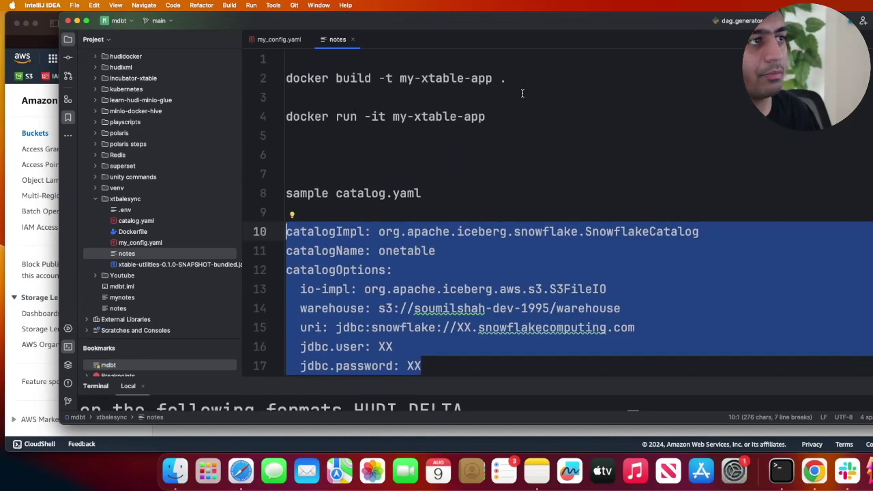
Open the Dockerfile in the xtbalesync folder, widen the editor and examine its AWS environment variable lines.
{"action": "left_click", "coordinate": [136, 231]}
{"action": "double_click", "coordinate": [137, 232]}
{"action": "scroll", "coordinate": [447, 257], "scroll_direction": "down", "scroll_amount": 5}
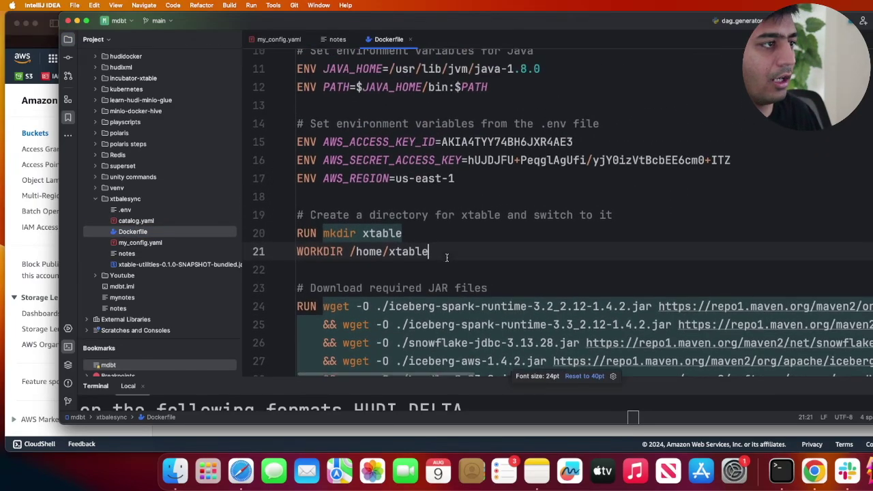
{"action": "scroll", "coordinate": [446, 257], "scroll_direction": "up", "scroll_amount": 2}
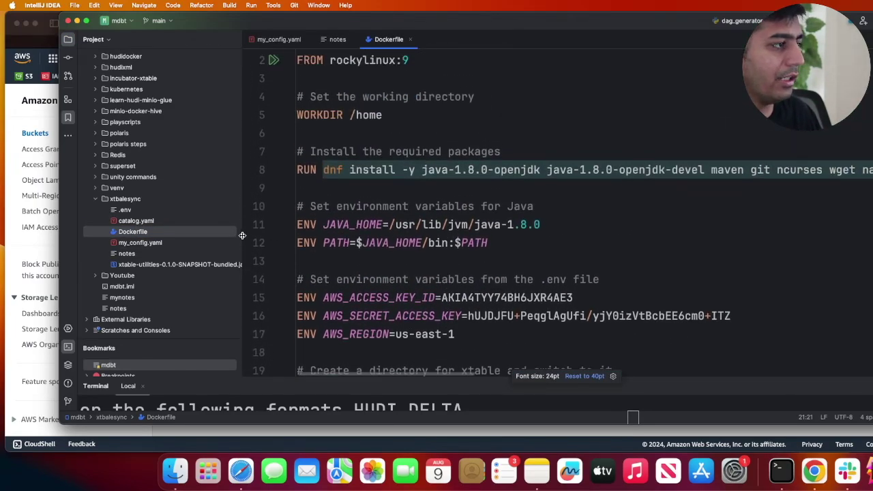
{"action": "left_click_drag", "start_coordinate": [242, 235], "coordinate": [151, 236]}
{"action": "scroll", "coordinate": [382, 204], "scroll_direction": "down", "scroll_amount": 5}
{"action": "left_click", "coordinate": [382, 187]}
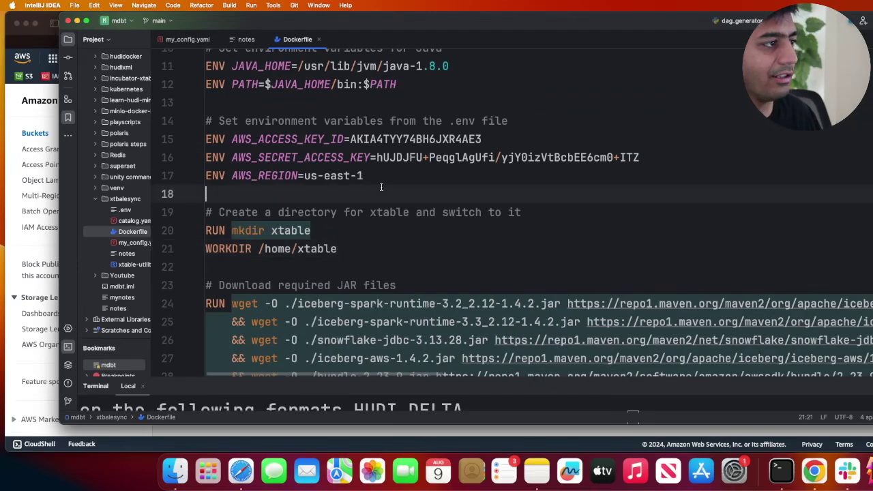
{"action": "key", "text": "shift+Up"}
{"action": "key", "text": "shift+Up"}
{"action": "key", "text": "shift+Up"}
{"action": "scroll", "coordinate": [424, 232], "scroll_direction": "up", "scroll_amount": 4}
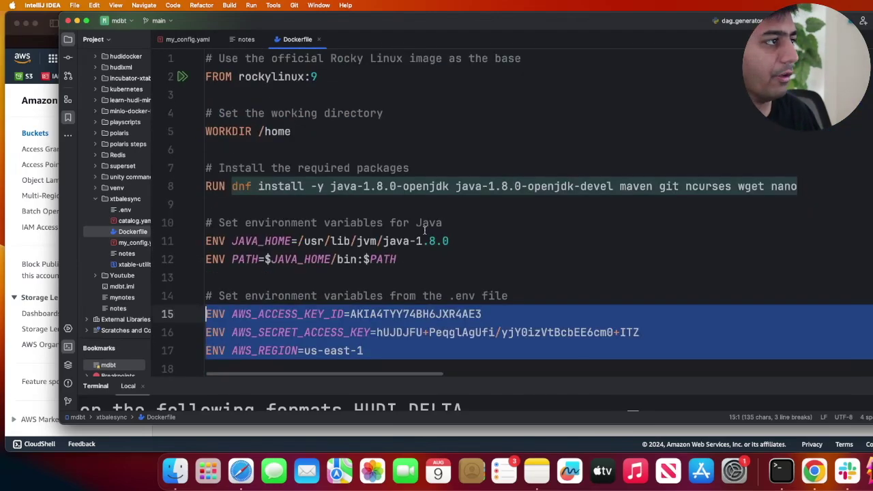
Review the Dockerfile's base image, working directory, package installation, and Java and AWS environment variable sections.
{"action": "left_click", "coordinate": [339, 61]}
{"action": "left_click_drag", "start_coordinate": [318, 77], "coordinate": [206, 77]}
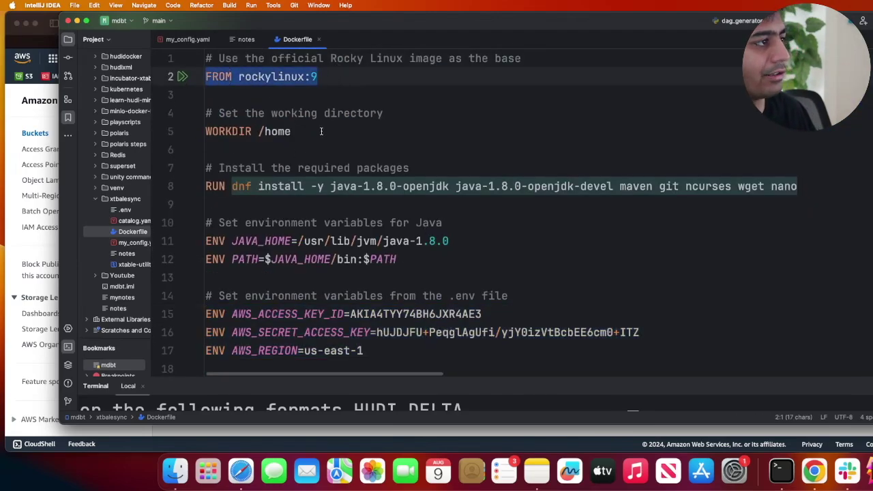
{"action": "left_click_drag", "start_coordinate": [320, 133], "coordinate": [177, 125]}
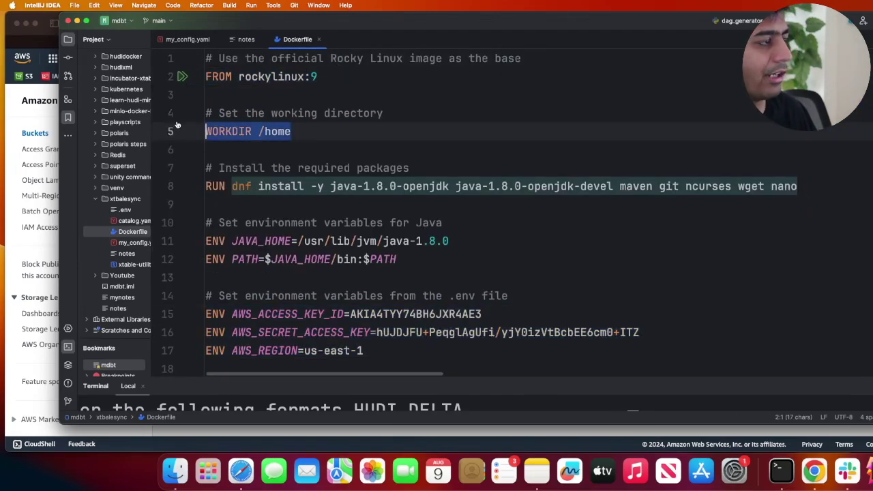
{"action": "triple_click", "coordinate": [290, 188]}
{"action": "left_click", "coordinate": [400, 241]}
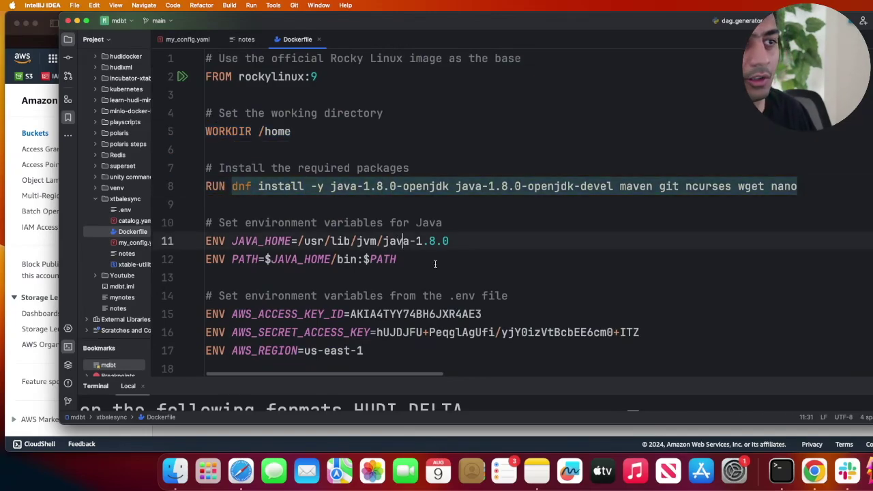
{"action": "scroll", "coordinate": [436, 264], "scroll_direction": "down", "scroll_amount": 3}
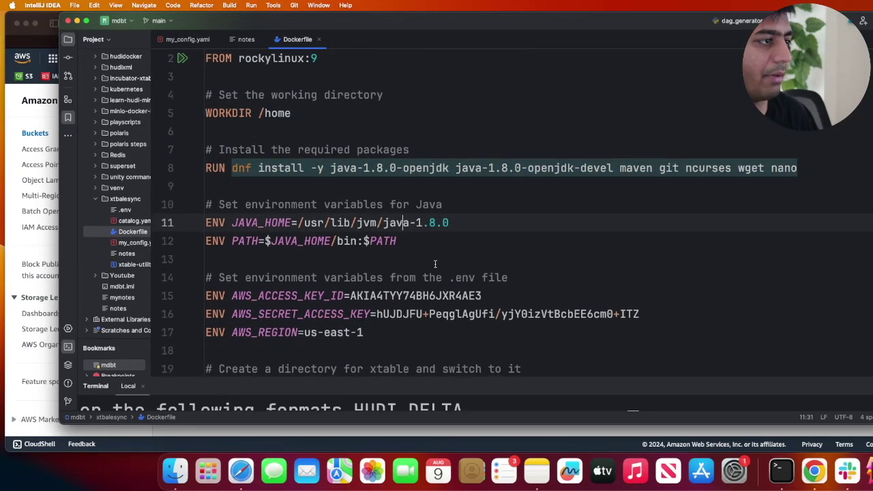
{"action": "left_click_drag", "start_coordinate": [429, 199], "coordinate": [204, 154]}
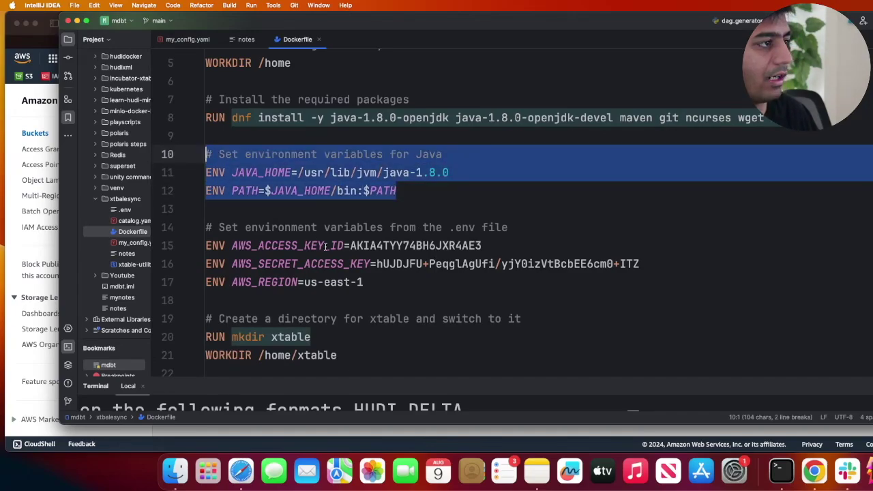
{"action": "left_click_drag", "start_coordinate": [401, 281], "coordinate": [205, 227]}
Examine the Dockerfile's xtable directory creation, JAR download commands and COPY lines for the configuration files.
{"action": "scroll", "coordinate": [321, 252], "scroll_direction": "down", "scroll_amount": 3}
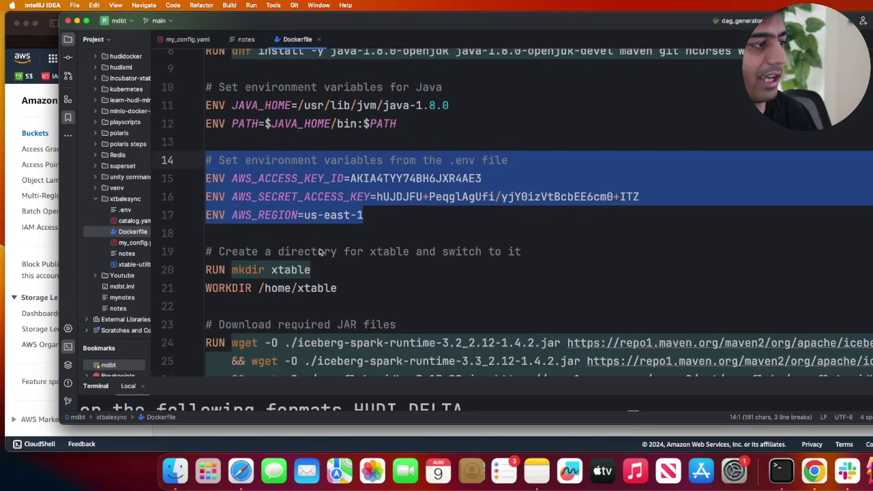
{"action": "left_click_drag", "start_coordinate": [354, 217], "coordinate": [205, 222]}
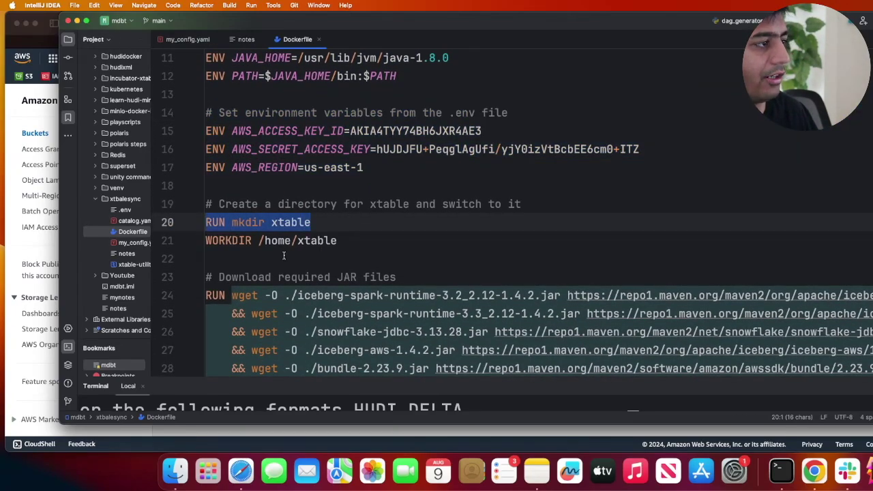
{"action": "scroll", "coordinate": [284, 255], "scroll_direction": "down", "scroll_amount": 2}
{"action": "left_click_drag", "start_coordinate": [354, 205], "coordinate": [175, 208]}
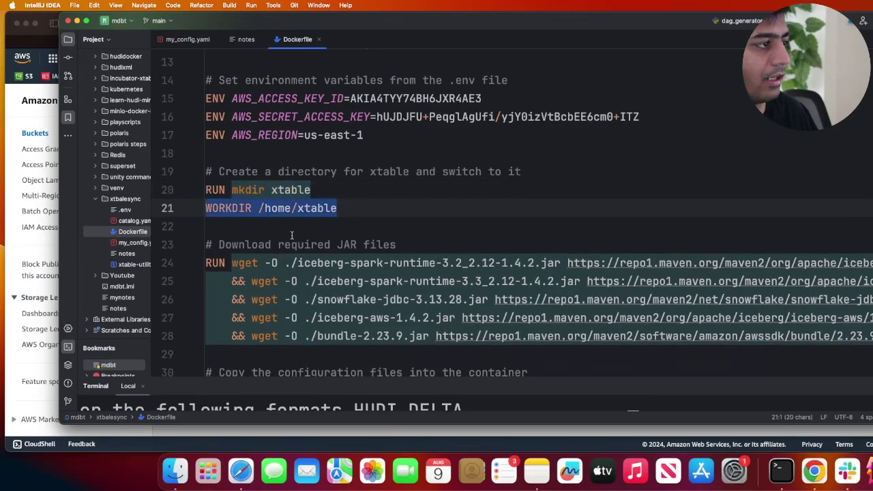
{"action": "scroll", "coordinate": [291, 236], "scroll_direction": "down", "scroll_amount": 2}
{"action": "left_click_drag", "start_coordinate": [272, 285], "coordinate": [200, 188]}
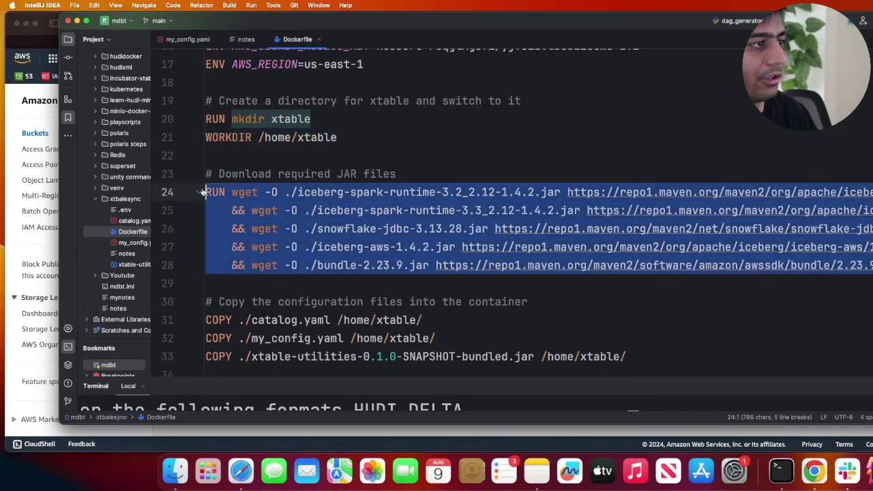
{"action": "scroll", "coordinate": [332, 276], "scroll_direction": "down", "scroll_amount": 3}
{"action": "left_click_drag", "start_coordinate": [423, 232], "coordinate": [191, 234]}
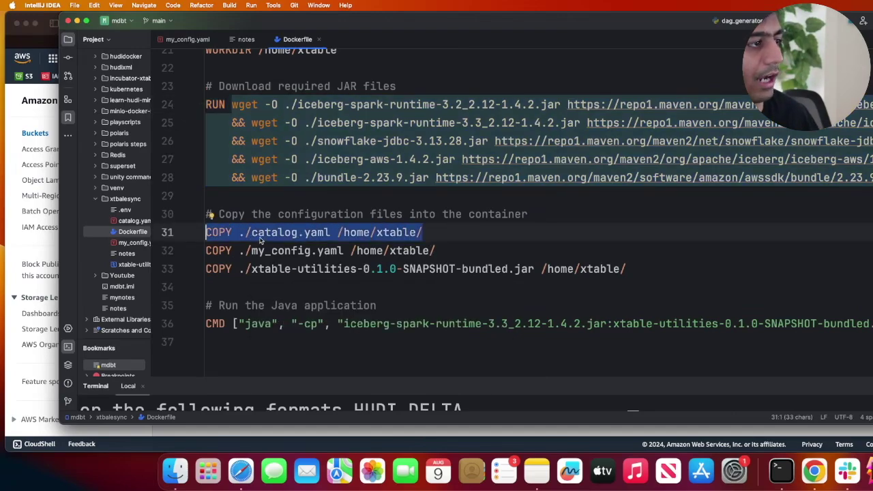
{"action": "left_click", "coordinate": [508, 324]}
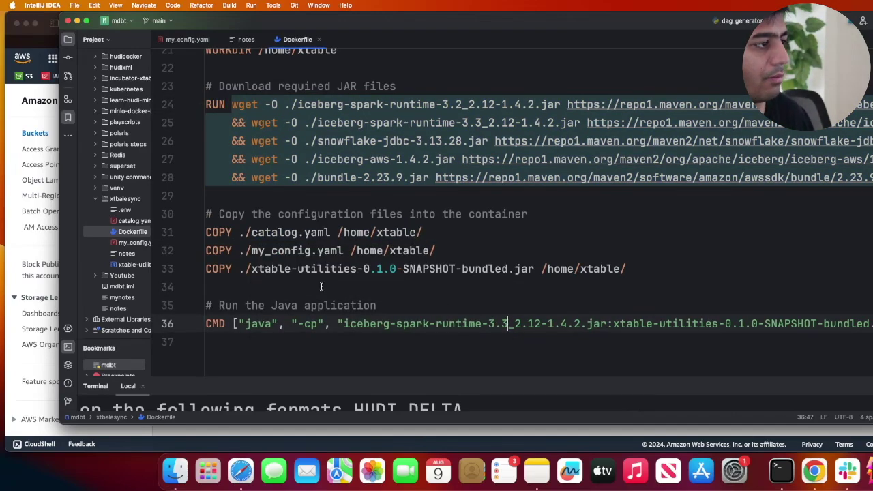
{"action": "left_click_drag", "start_coordinate": [617, 268], "coordinate": [205, 177]}
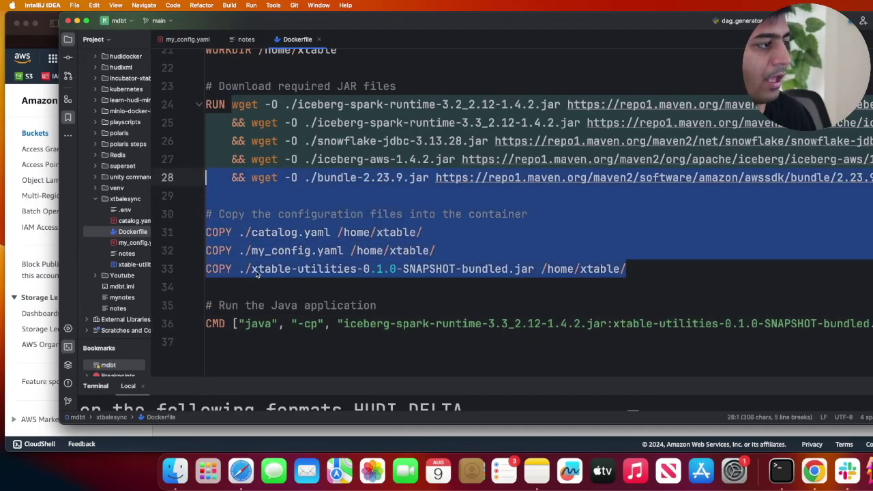
Read through the Dockerfile's final CMD line that launches the XTable RunSync Java application.
{"action": "scroll", "coordinate": [518, 287], "scroll_direction": "down", "scroll_amount": 5}
{"action": "scroll", "coordinate": [518, 287], "scroll_direction": "right", "scroll_amount": 10}
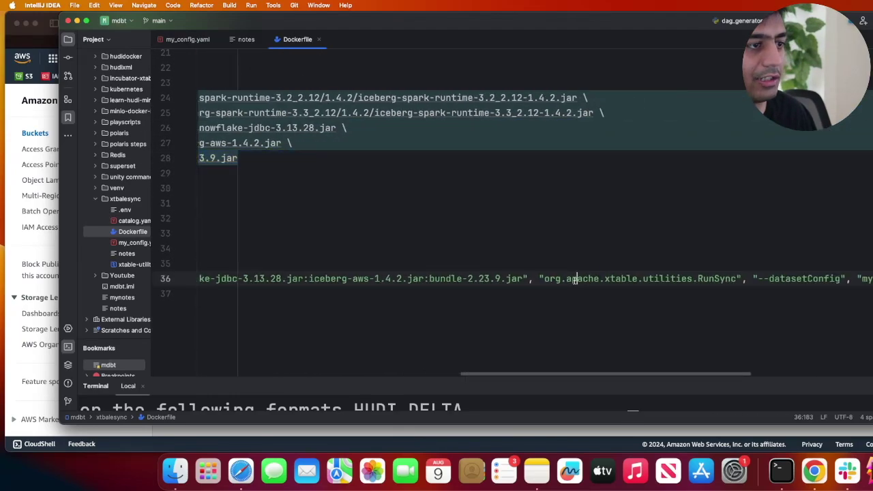
{"action": "triple_click", "coordinate": [559, 280]}
{"action": "scroll", "coordinate": [579, 294], "scroll_direction": "left", "scroll_amount": 10}
{"action": "scroll", "coordinate": [579, 295], "scroll_direction": "left", "scroll_amount": 3}
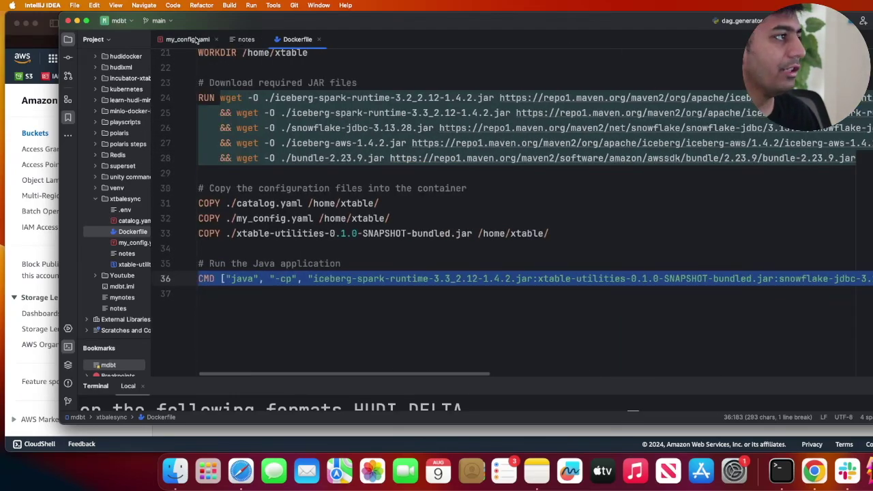
Return to the notes file, open an enlarged terminal in the xtbalesync folder and clear its output.
{"action": "left_click", "coordinate": [234, 39]}
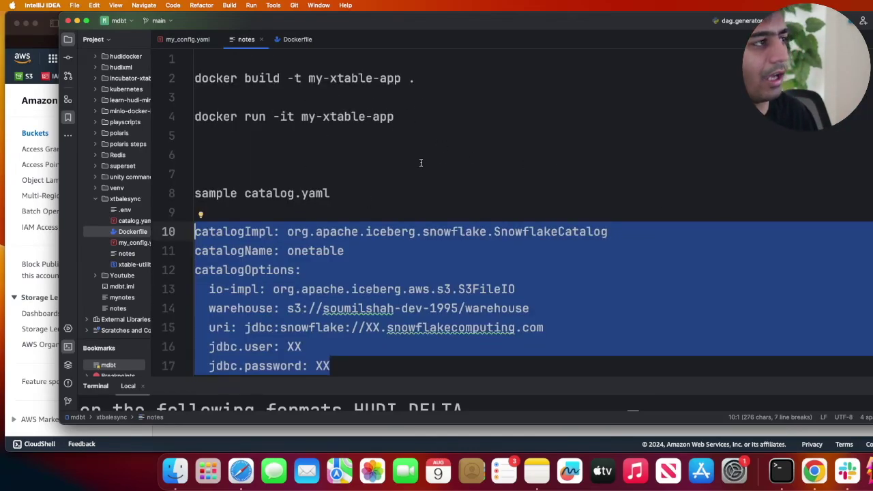
{"action": "left_click", "coordinate": [348, 193]}
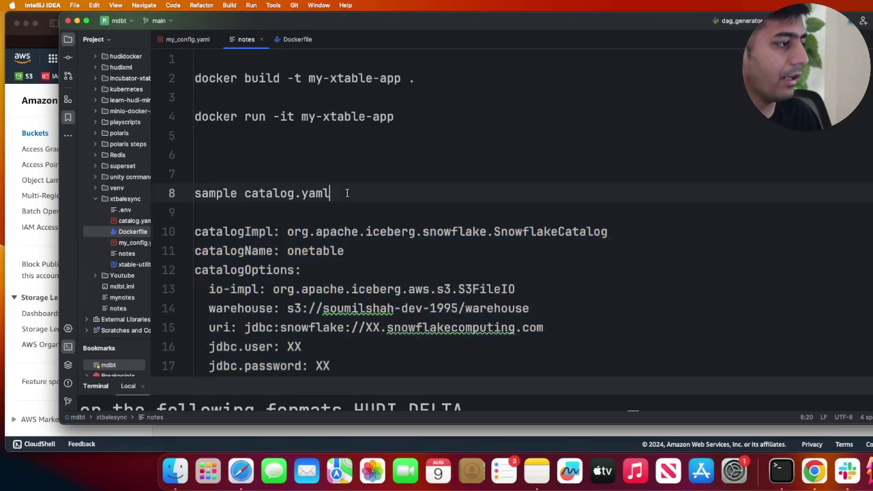
{"action": "right_click", "coordinate": [126, 198]}
{"action": "mouse_move", "coordinate": [231, 332]}
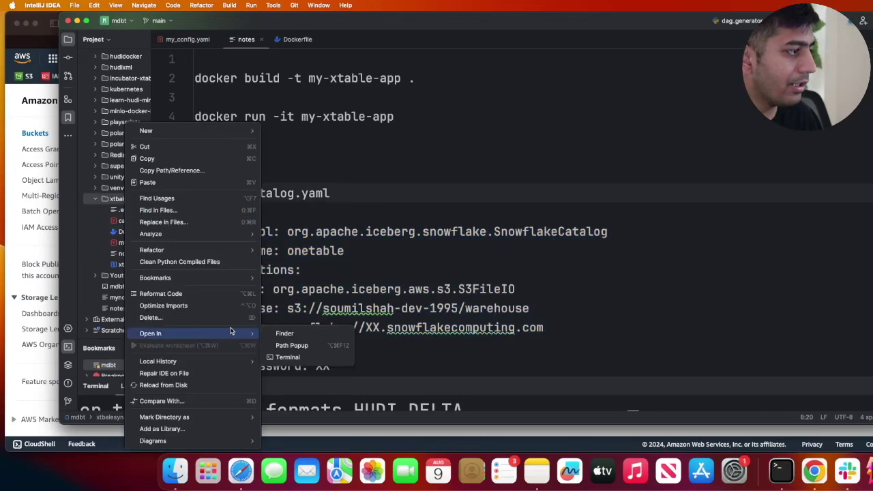
{"action": "left_click", "coordinate": [287, 356]}
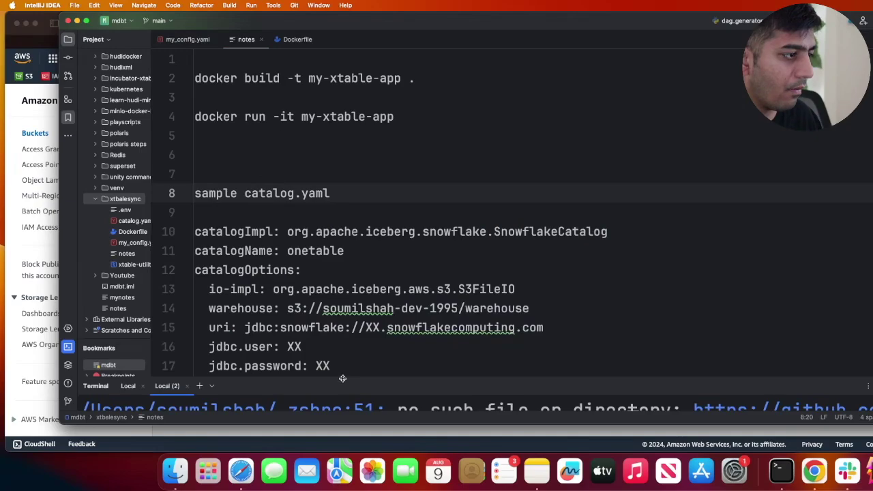
{"action": "left_click_drag", "start_coordinate": [342, 379], "coordinate": [386, 182]}
{"action": "type", "text": "clear"}
{"action": "key", "text": "Return"}
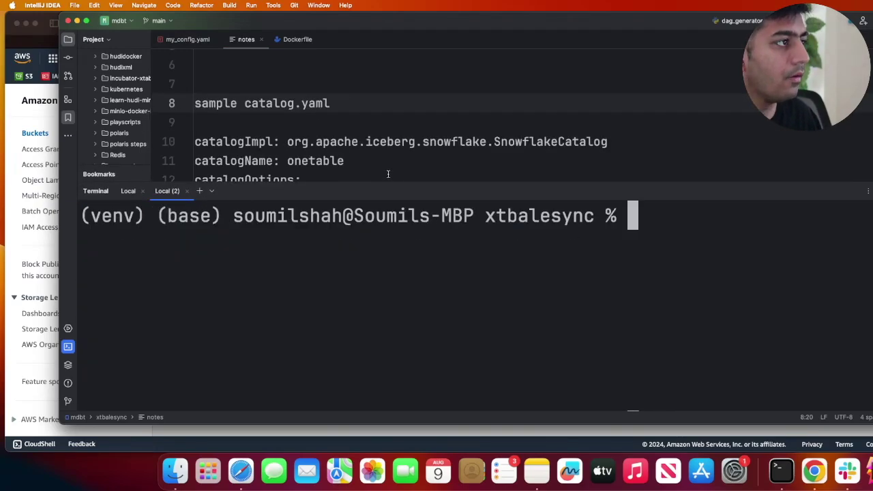
Build the Docker image by running docker build -t my-xtable-app . from the notes in the terminal.
{"action": "scroll", "coordinate": [277, 96], "scroll_direction": "up", "scroll_amount": 3}
{"action": "left_click_drag", "start_coordinate": [423, 78], "coordinate": [195, 78]}
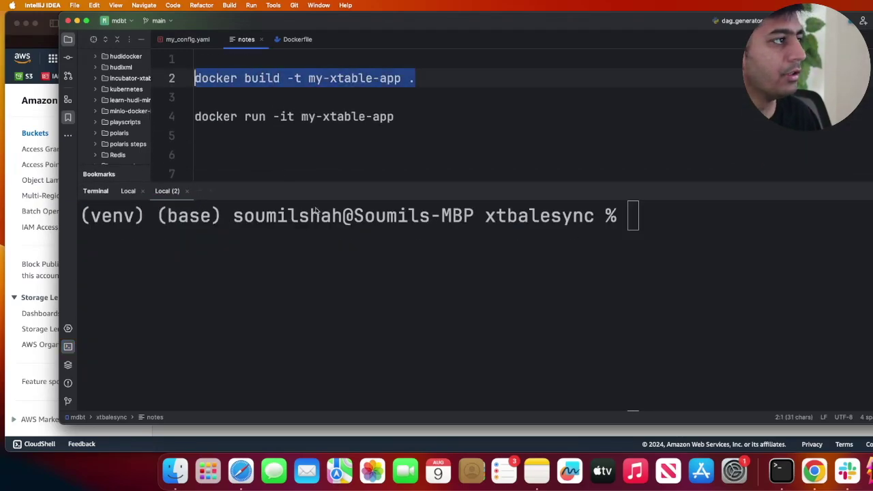
{"action": "key", "text": "super+c"}
{"action": "left_click", "coordinate": [318, 208]}
{"action": "key", "text": "super+v"}
{"action": "key", "text": "Return"}
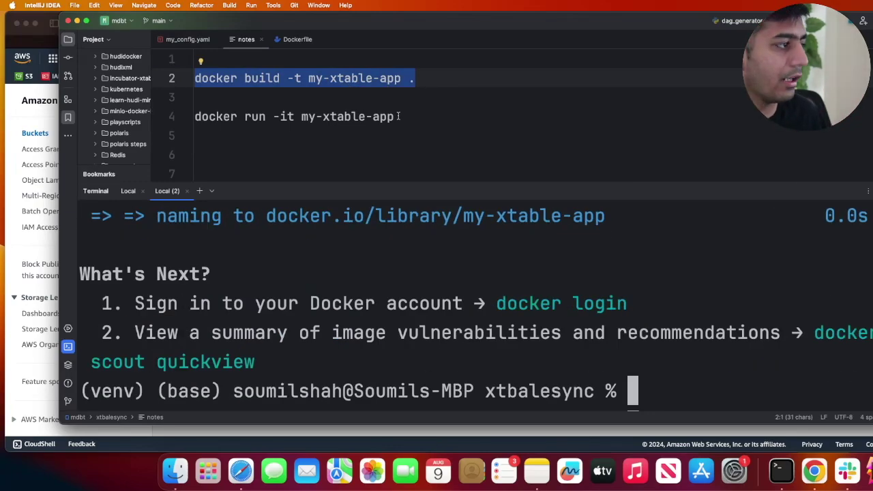
Copy the docker run -it my-xtable-app command from the notes.
{"action": "double_click", "coordinate": [258, 231]}
{"action": "left_click", "coordinate": [376, 140]}
{"action": "left_click_drag", "start_coordinate": [395, 117], "coordinate": [194, 117]}
{"action": "left_click", "coordinate": [300, 268]}
Switch to the S3 console in Safari and open the data folder inside snowflake_tables/samples.
{"action": "key", "text": "ctrl+Up"}
{"action": "left_click", "coordinate": [291, 234]}
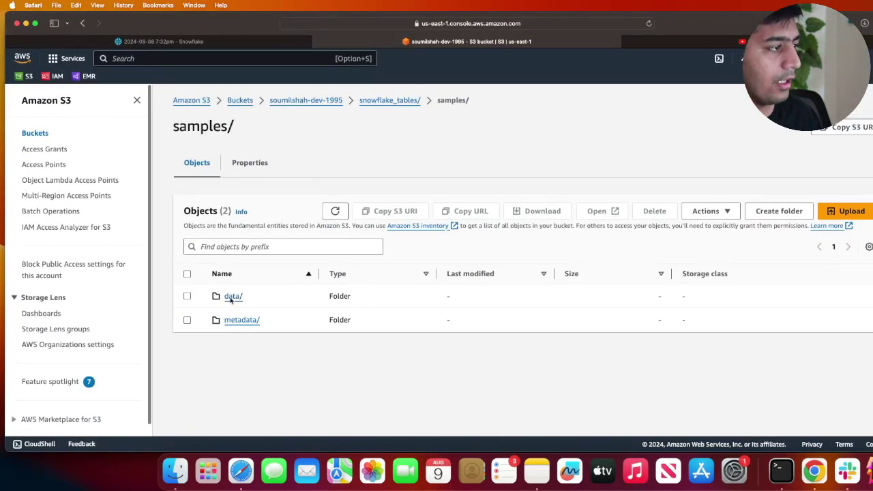
{"action": "left_click", "coordinate": [232, 296]}
Switch back to IntelliJ IDEA, run docker run -it my-xtable-app in the terminal and check its container in Docker Desktop.
{"action": "key", "text": "ctrl+Up"}
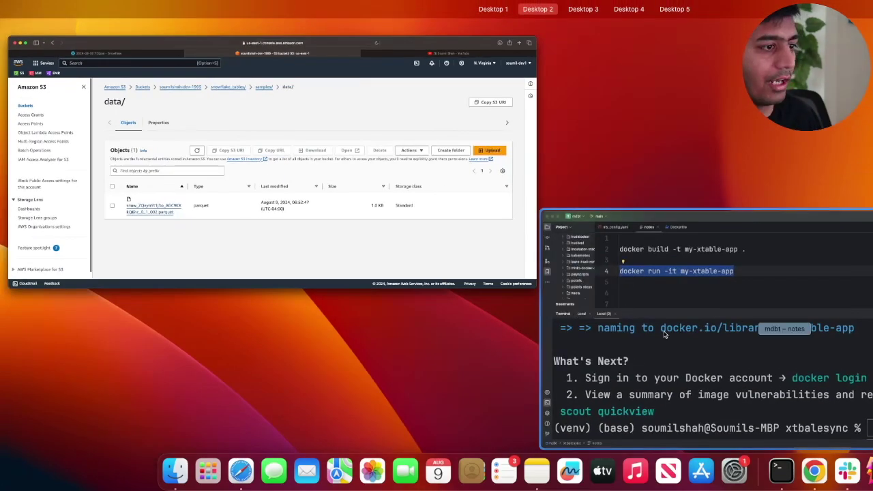
{"action": "left_click", "coordinate": [580, 341]}
{"action": "key", "text": "super+v"}
{"action": "key", "text": "Return"}
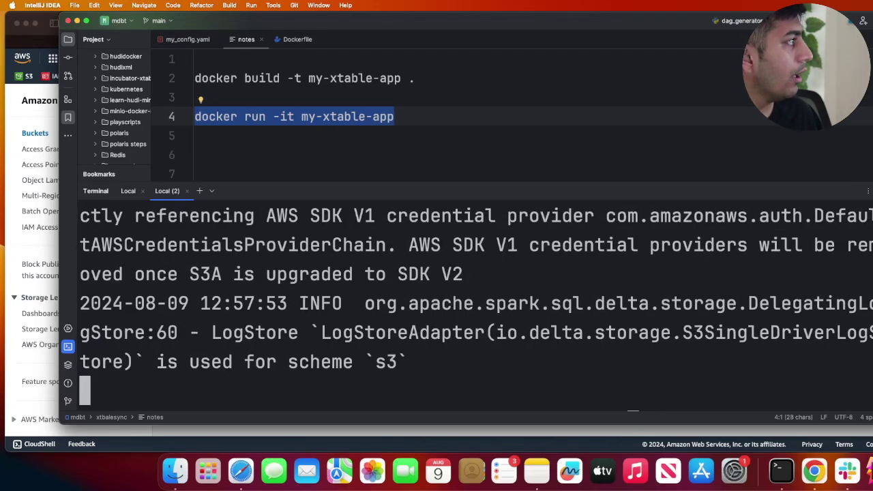
{"action": "key", "text": "super+Tab"}
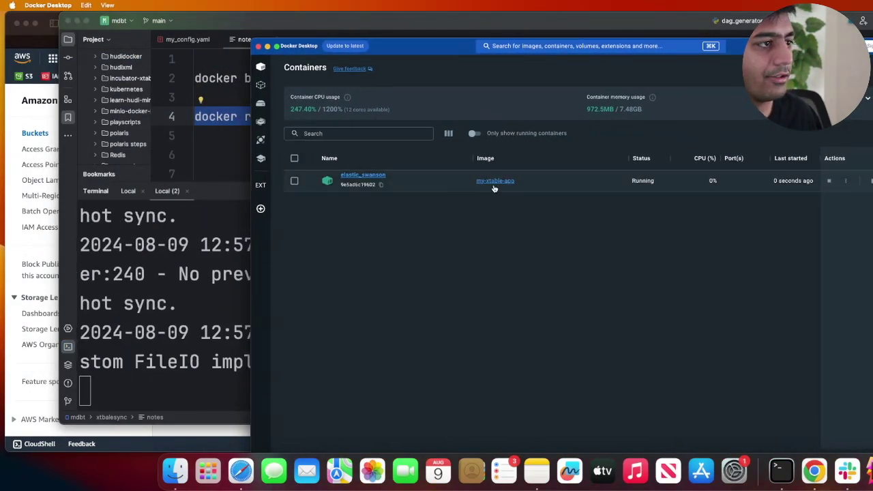
{"action": "key", "text": "super+Tab"}
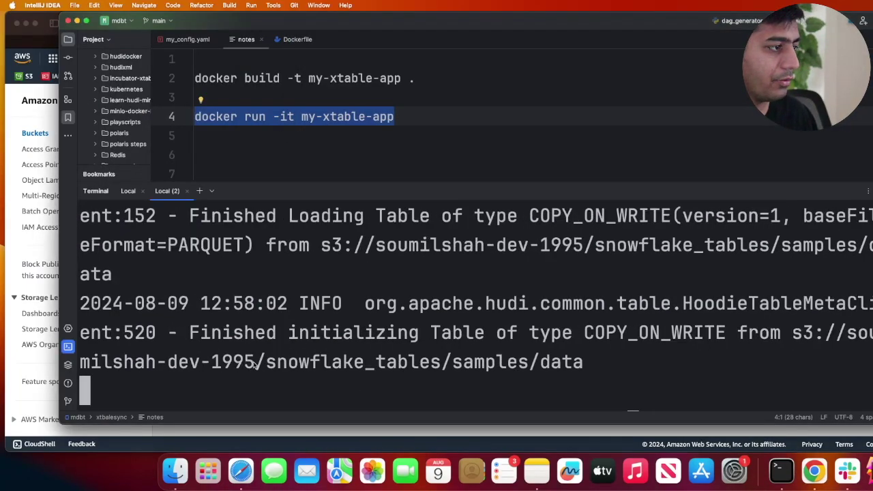
Switch to the S3 console in Safari, refresh the data folder's object list and examine its entries up close.
{"action": "left_click", "coordinate": [288, 441]}
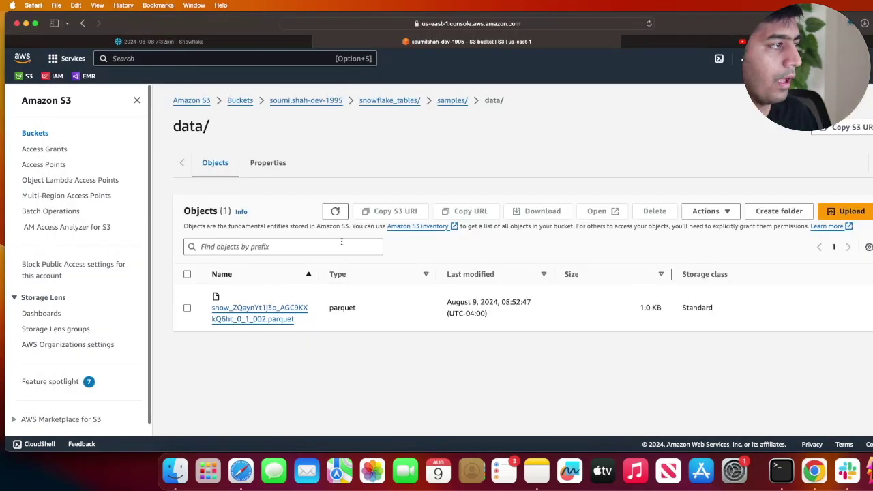
{"action": "left_click", "coordinate": [336, 211]}
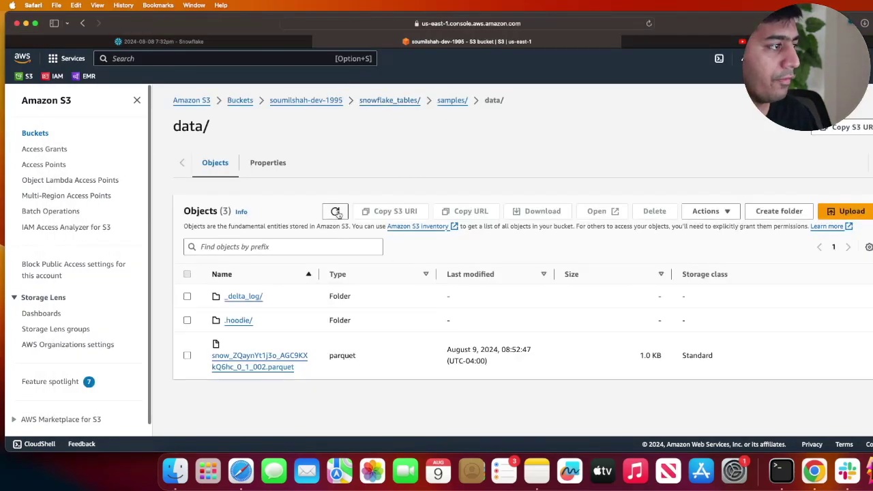
{"action": "scroll", "coordinate": [244, 304], "scroll_direction": "up", "scroll_amount": 5}
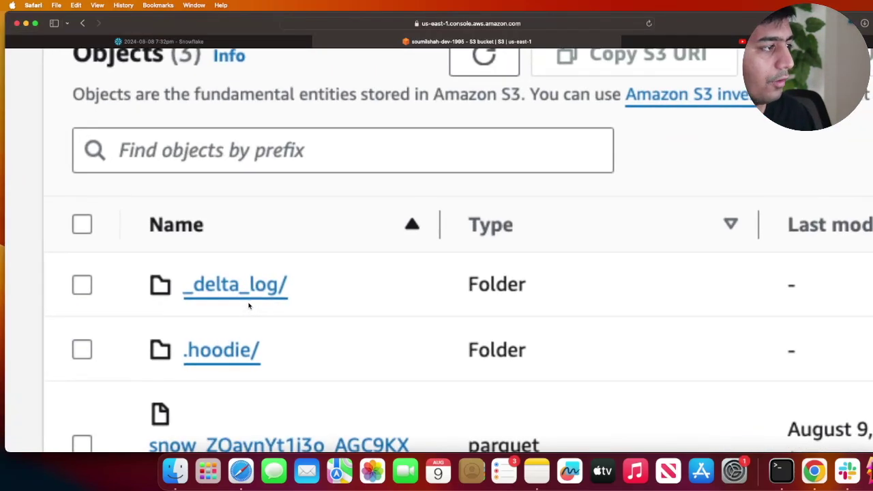
Switch to IntelliJ IDEA and check the XTable sync's progress in the terminal.
{"action": "scroll", "coordinate": [223, 369], "scroll_direction": "down", "scroll_amount": 5}
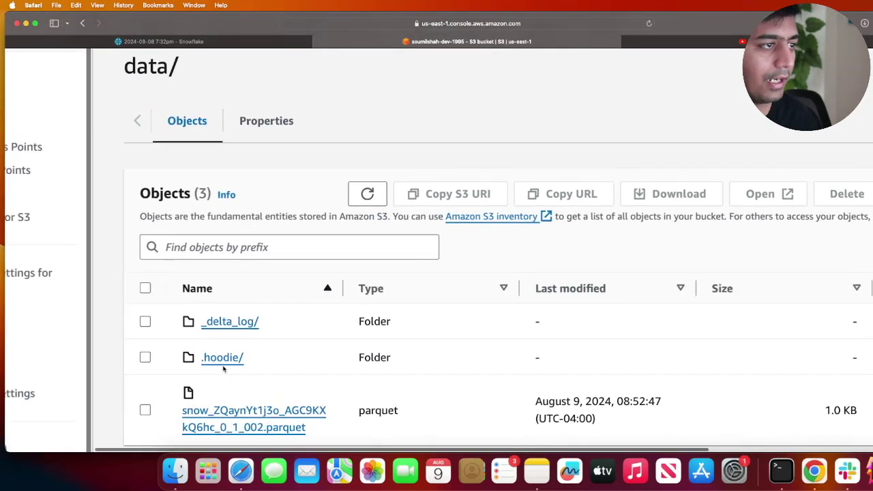
{"action": "key", "text": "ctrl+Up"}
{"action": "left_click", "coordinate": [651, 346]}
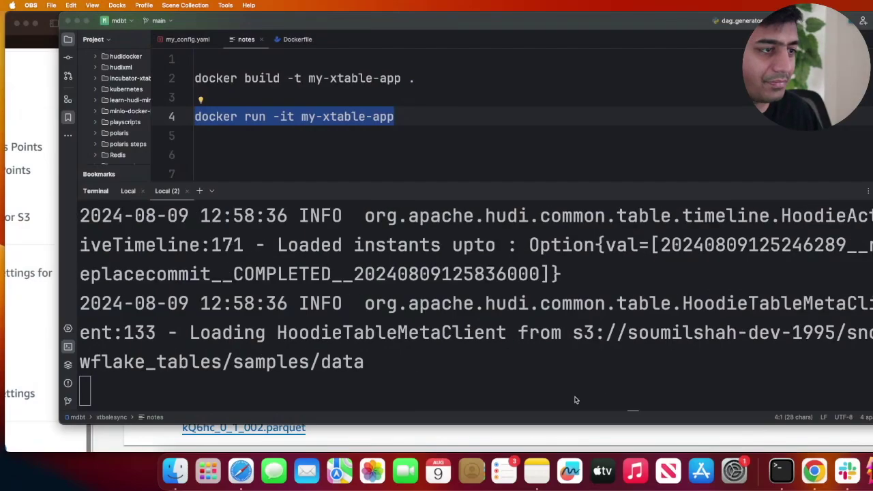
Switch to the S3 console in Safari, refresh the data folder's object list, and return to IntelliJ IDEA to check the sync output.
{"action": "key", "text": "super+Tab"}
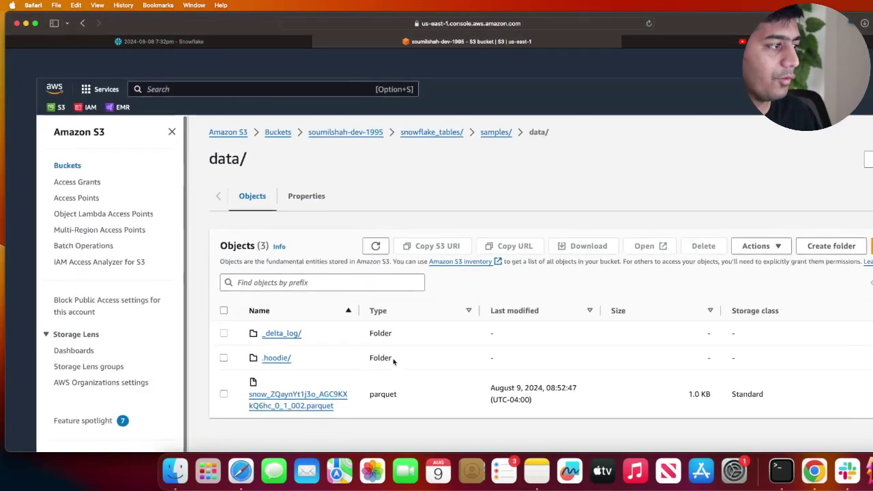
{"action": "left_click", "coordinate": [335, 212]}
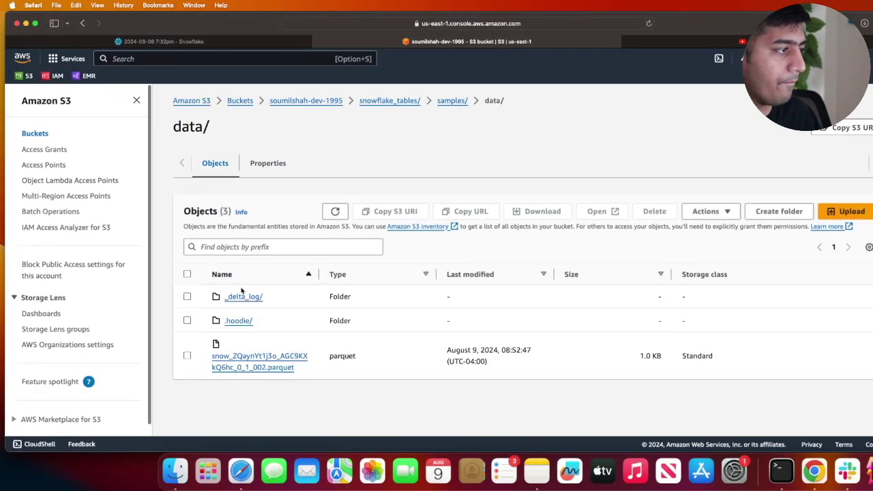
{"action": "scroll", "coordinate": [242, 290], "scroll_direction": "up", "scroll_amount": 3}
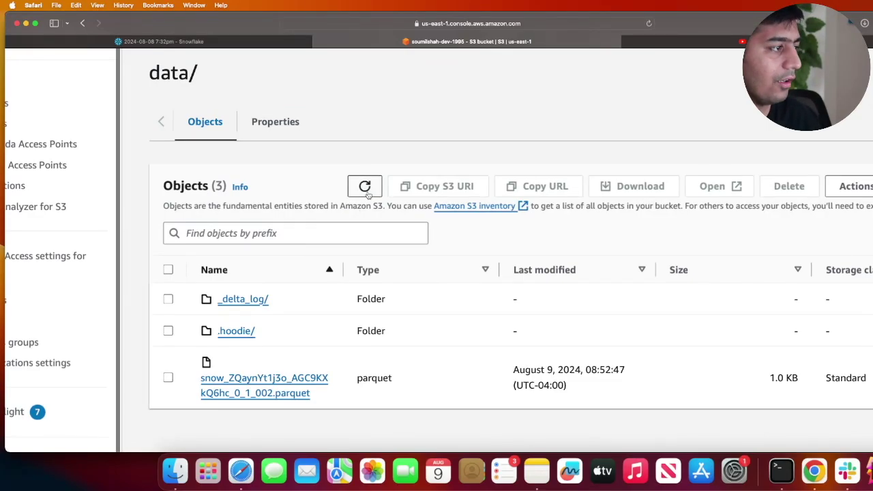
{"action": "scroll", "coordinate": [369, 224], "scroll_direction": "down", "scroll_amount": 3}
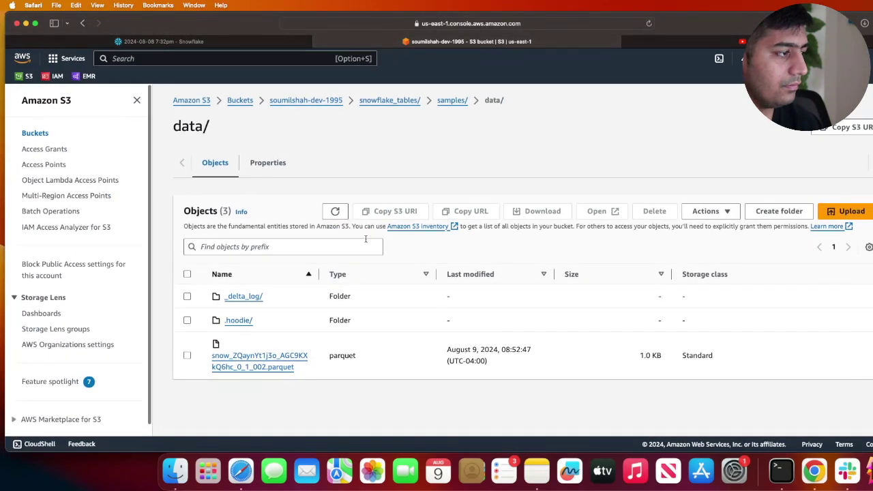
{"action": "key", "text": "ctrl+Up"}
{"action": "left_click", "coordinate": [504, 301]}
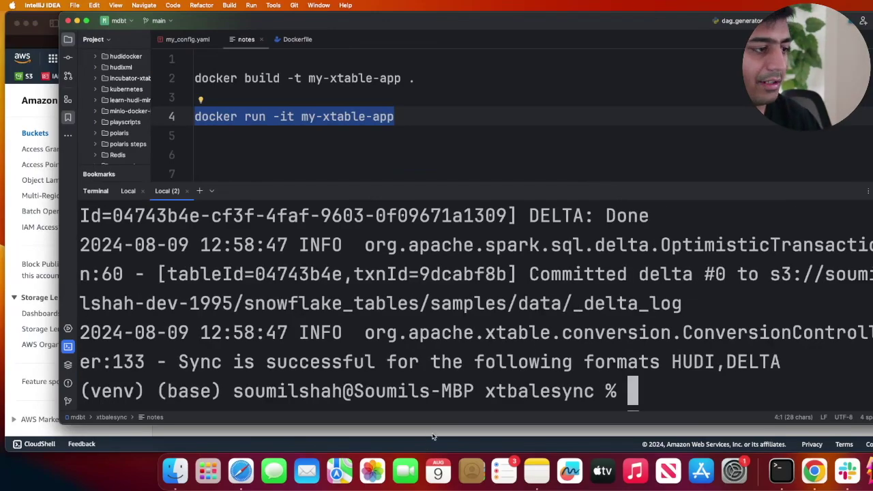
Switch to the S3 console in Safari and inspect the contents of the _delta_log and .hoodie folders, returning to the data folder.
{"action": "key", "text": "super+Tab"}
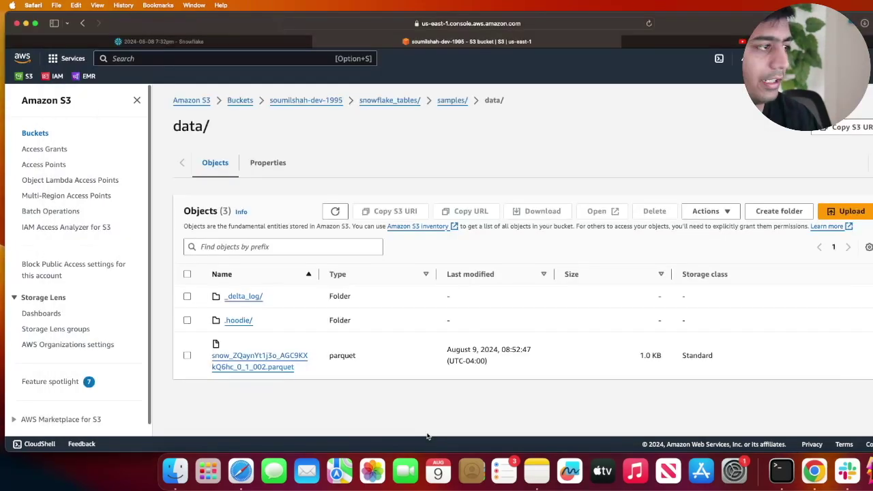
{"action": "left_click", "coordinate": [244, 296]}
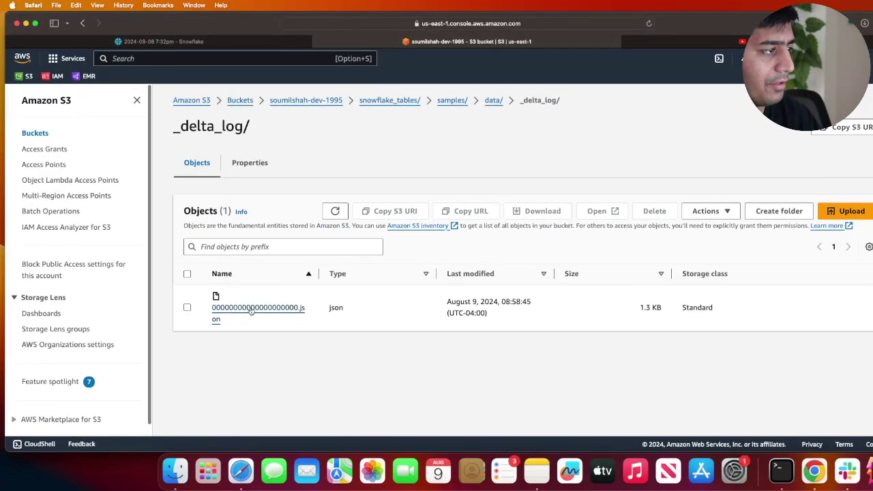
{"action": "scroll", "coordinate": [251, 311], "scroll_direction": "left", "scroll_amount": 5}
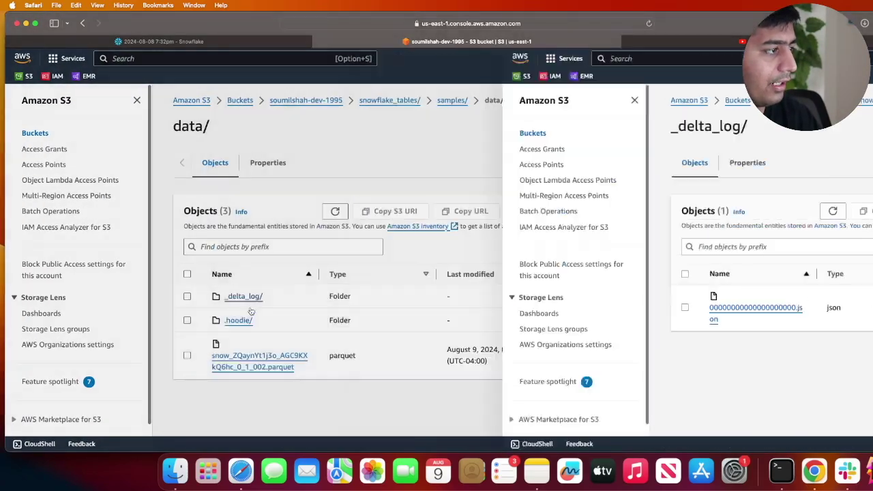
{"action": "left_click", "coordinate": [238, 320]}
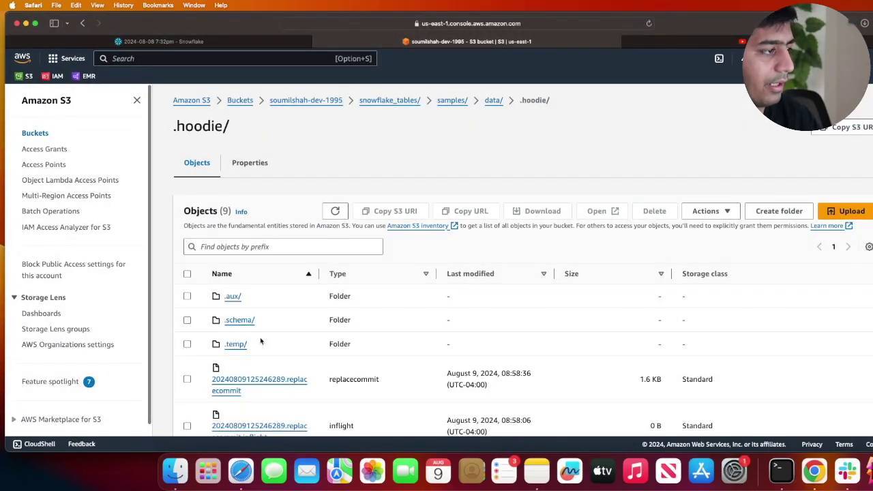
{"action": "scroll", "coordinate": [260, 341], "scroll_direction": "down", "scroll_amount": 3}
{"action": "scroll", "coordinate": [260, 341], "scroll_direction": "left", "scroll_amount": 5}
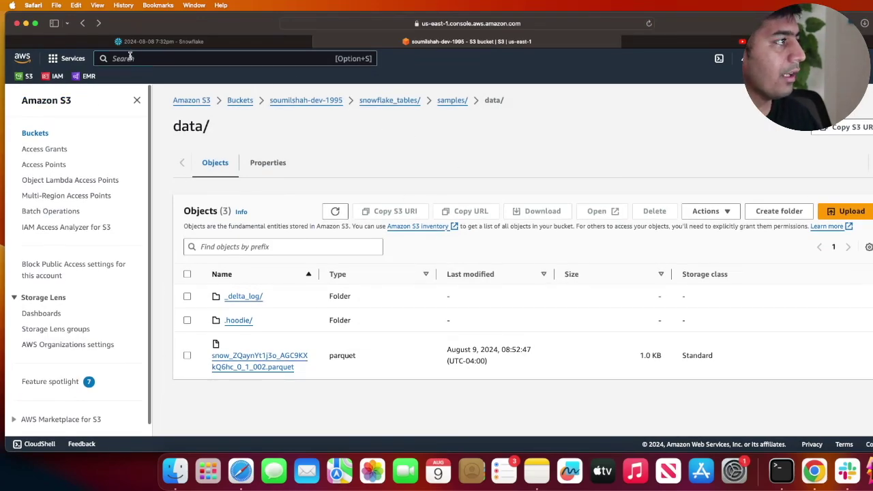
Search AWS services for "glue", open AWS Glue in a new browser tab and view its default database.
{"action": "type", "text": "glue"}
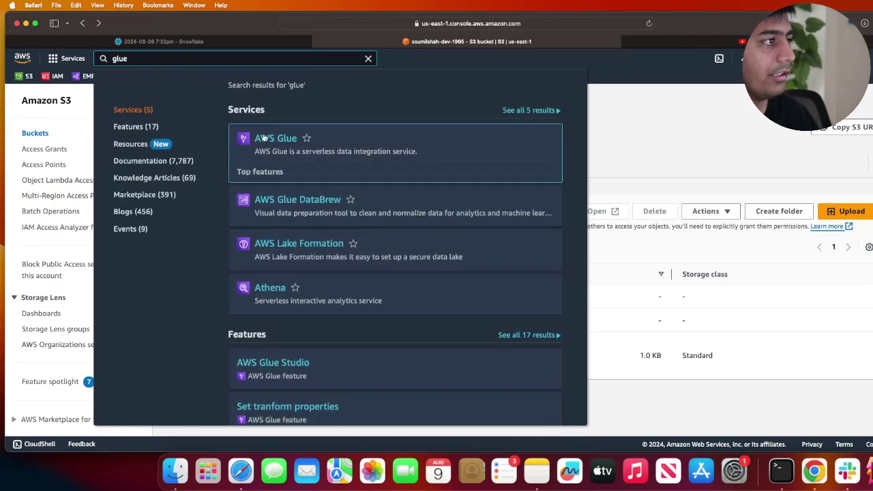
{"action": "key", "text": "super+Return"}
{"action": "left_click", "coordinate": [572, 41]}
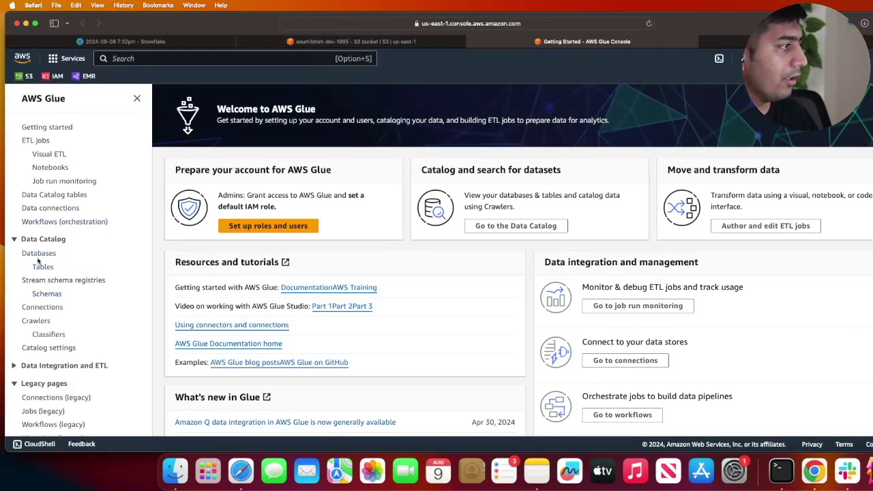
{"action": "left_click", "coordinate": [39, 253]}
{"action": "left_click", "coordinate": [214, 195]}
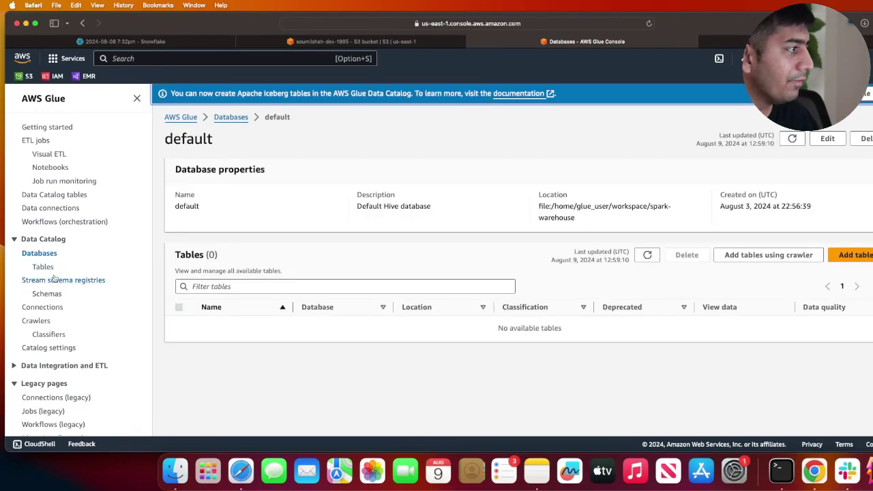
Start a new Glue crawler named demo_snowflake and proceed to its data source configuration.
{"action": "left_click", "coordinate": [36, 320]}
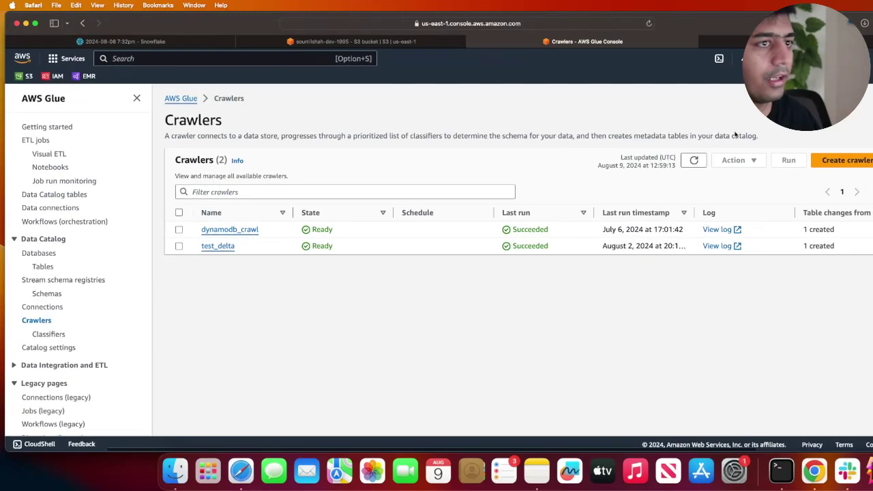
{"action": "left_click", "coordinate": [823, 160]}
{"action": "left_click", "coordinate": [337, 188]}
{"action": "type", "text": "demo_snowflake"}
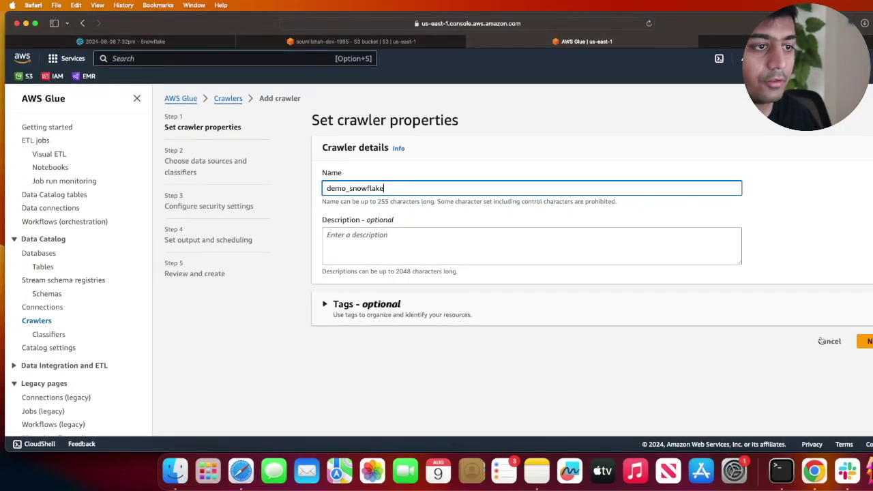
{"action": "left_click", "coordinate": [865, 340]}
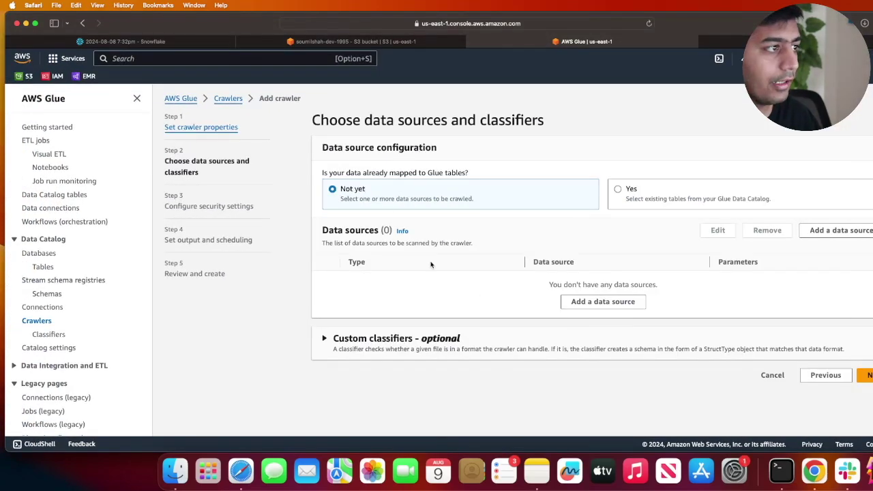
Begin adding a data source to the crawler and choose Iceberg as its type.
{"action": "left_click", "coordinate": [604, 301]}
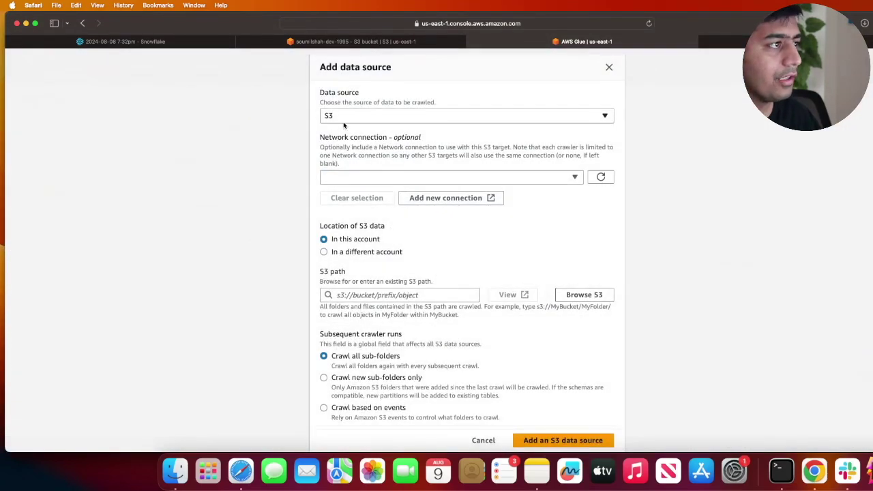
{"action": "left_click", "coordinate": [345, 120]}
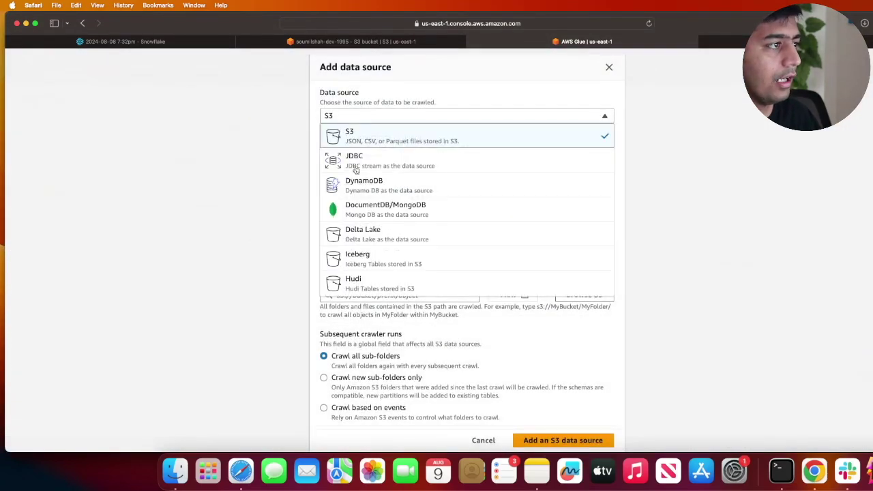
{"action": "left_click", "coordinate": [369, 256]}
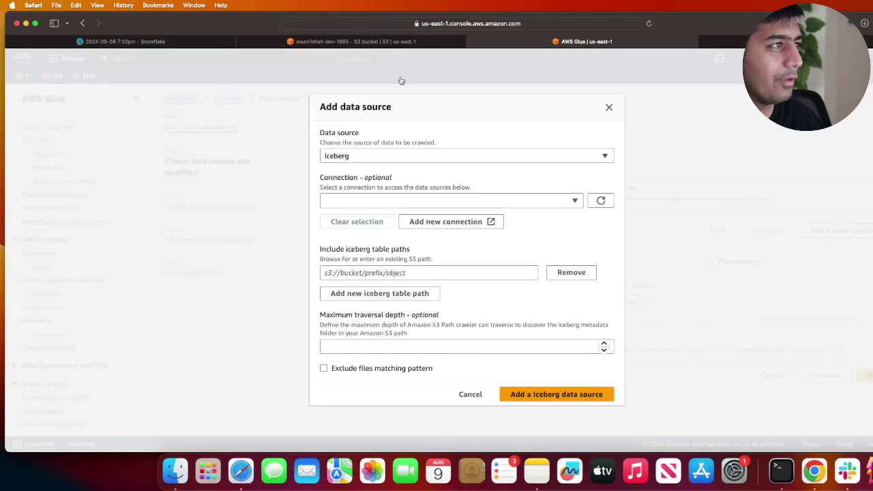
Copy the S3 URI of the snowflake_tables/samples folder from the S3 console.
{"action": "left_click", "coordinate": [453, 44]}
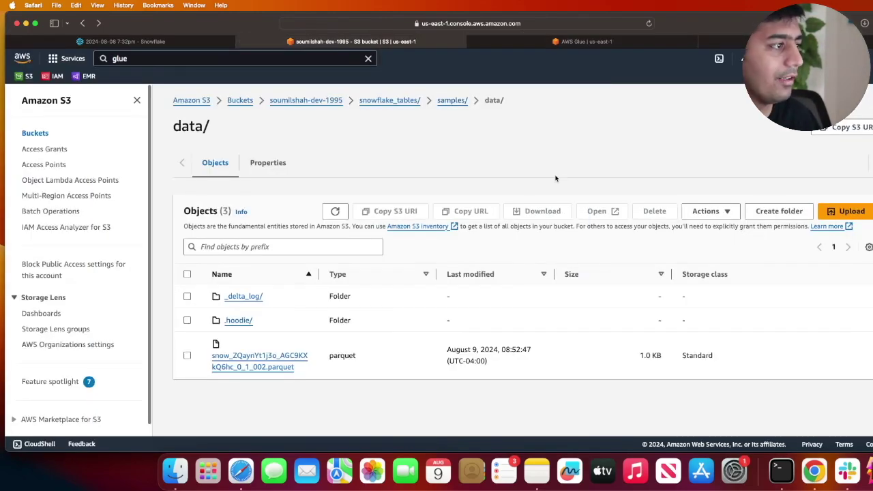
{"action": "left_click", "coordinate": [454, 102]}
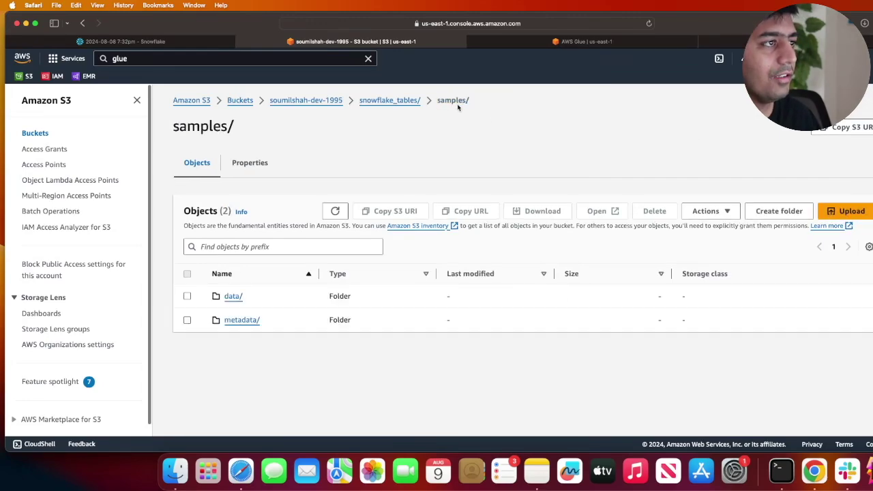
{"action": "left_click", "coordinate": [852, 128]}
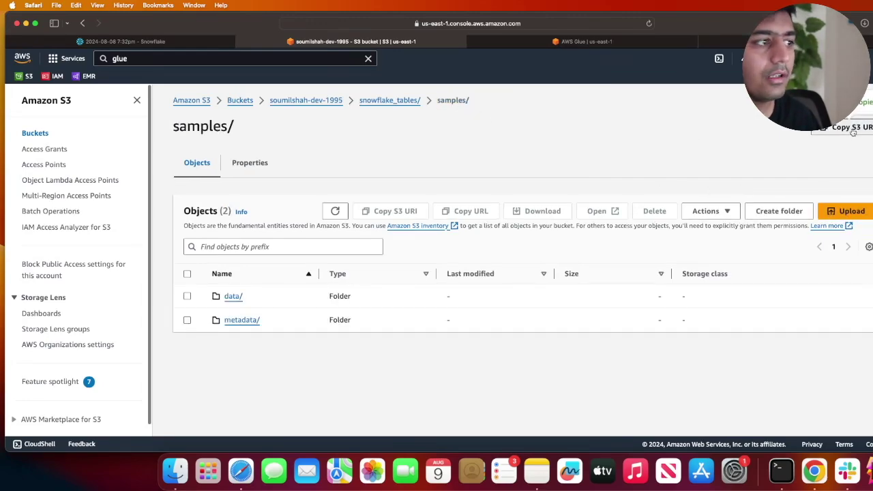
In the Glue crawler setup, paste the samples folder URI as the Iceberg table path, add the data source and proceed to security settings.
{"action": "left_click", "coordinate": [584, 42]}
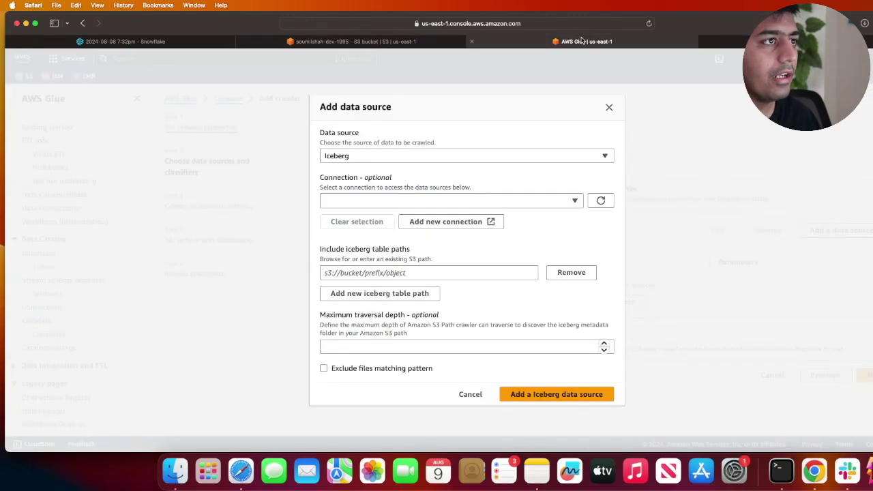
{"action": "left_click", "coordinate": [386, 200]}
{"action": "left_click", "coordinate": [332, 273]}
{"action": "key", "text": "super+v"}
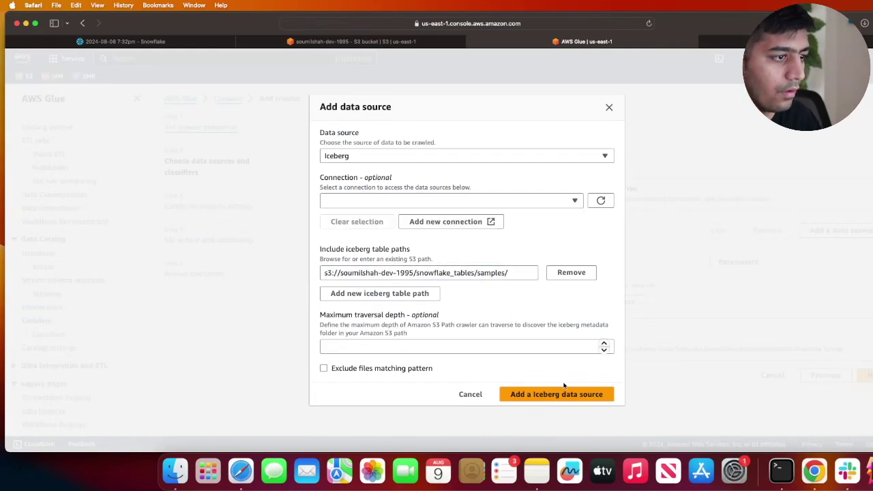
{"action": "left_click", "coordinate": [559, 394]}
{"action": "left_click", "coordinate": [865, 345]}
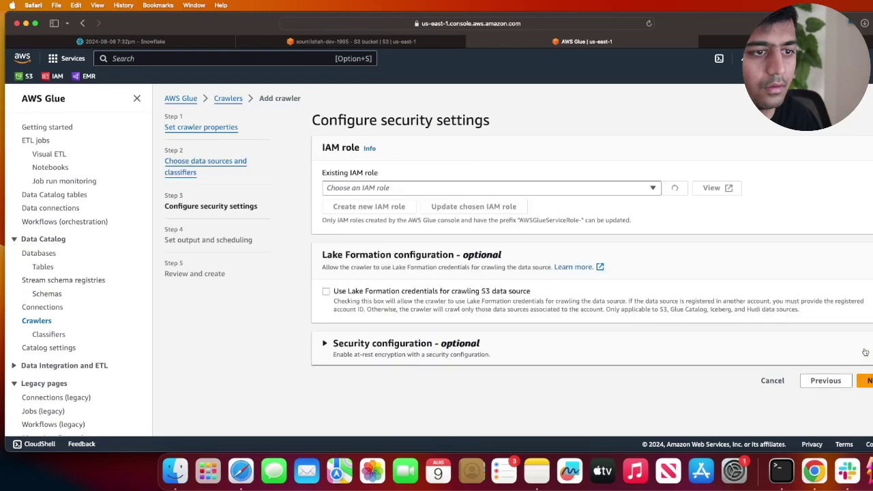
Assign the existing IAM role AWSGlueServiceRole-test to the crawler and continue to output and scheduling.
{"action": "left_click", "coordinate": [327, 188]}
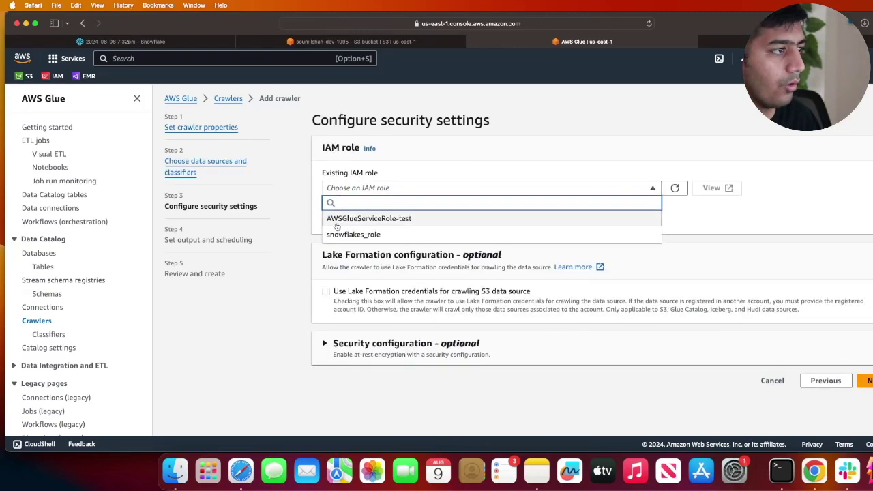
{"action": "left_click", "coordinate": [338, 220]}
{"action": "left_click", "coordinate": [865, 381]}
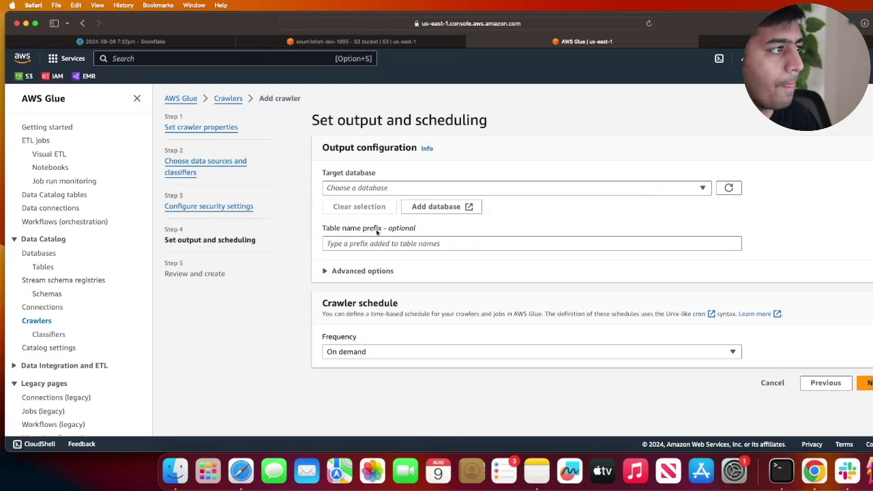
Set the crawler's target database to default, keep the on-demand schedule, and create the crawler.
{"action": "left_click", "coordinate": [351, 191]}
{"action": "left_click", "coordinate": [348, 218]}
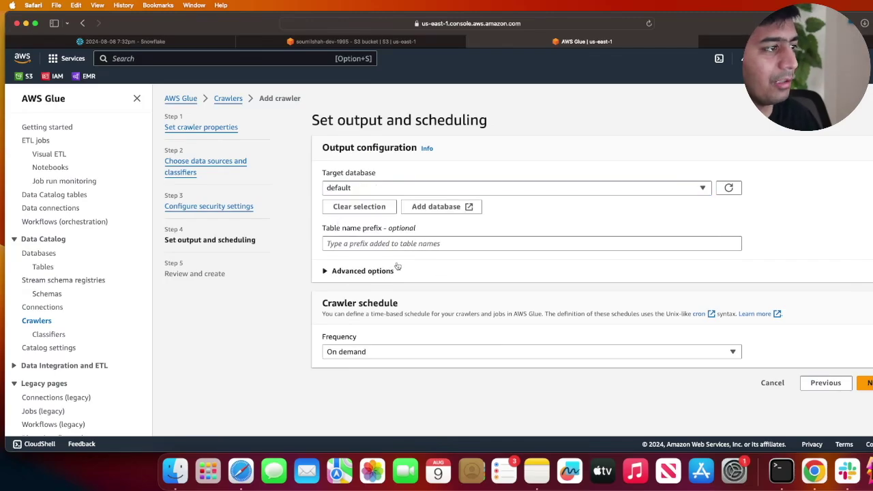
{"action": "left_click", "coordinate": [867, 383]}
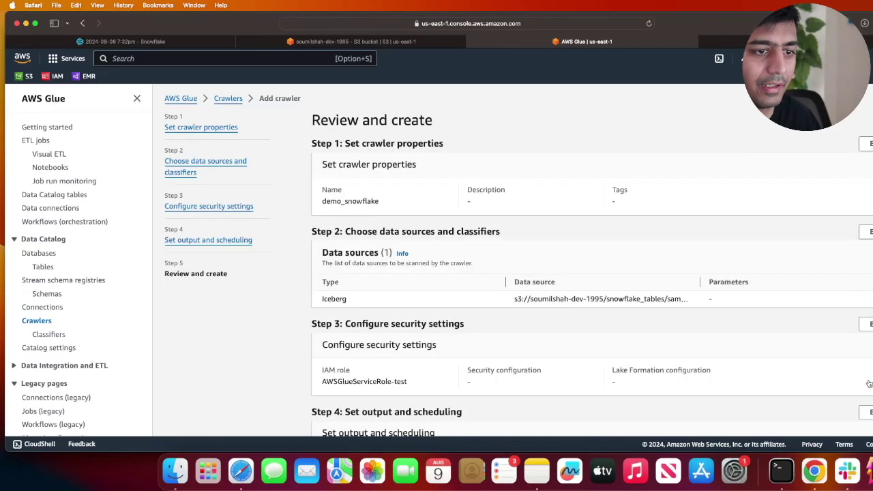
{"action": "scroll", "coordinate": [752, 380], "scroll_direction": "down", "scroll_amount": 3}
{"action": "left_click", "coordinate": [848, 423]}
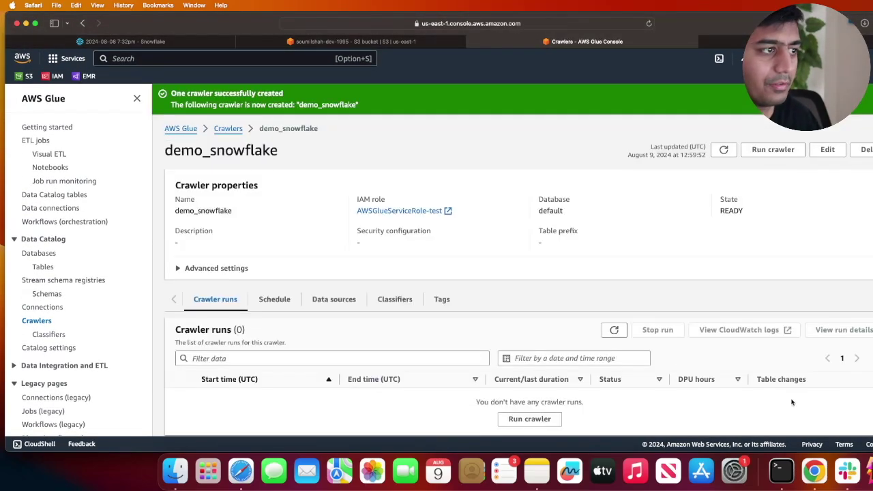
Run the demo_snowflake crawler, refresh its list of runs and check the run's status.
{"action": "left_click", "coordinate": [527, 408]}
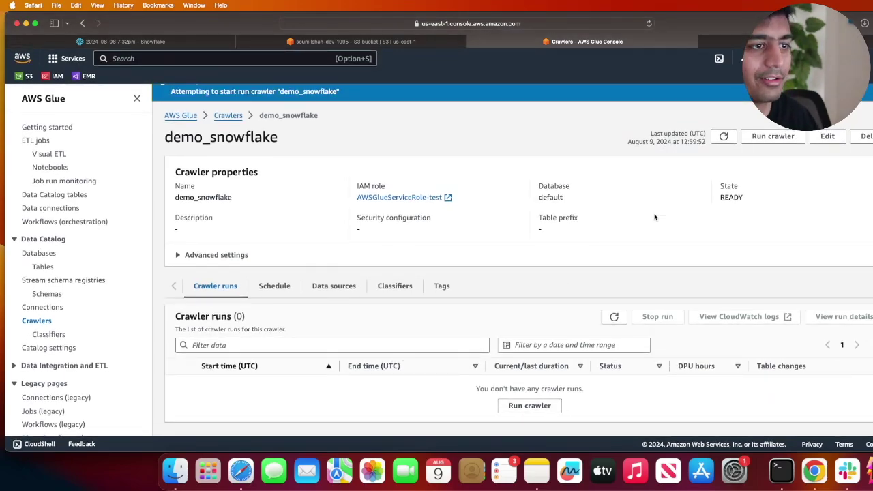
{"action": "left_click", "coordinate": [614, 317]}
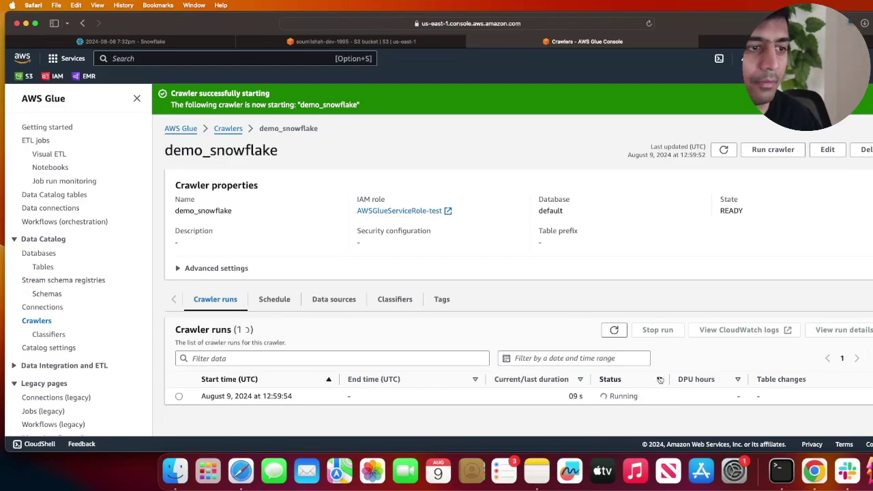
{"action": "scroll", "coordinate": [660, 380], "scroll_direction": "up", "scroll_amount": 5}
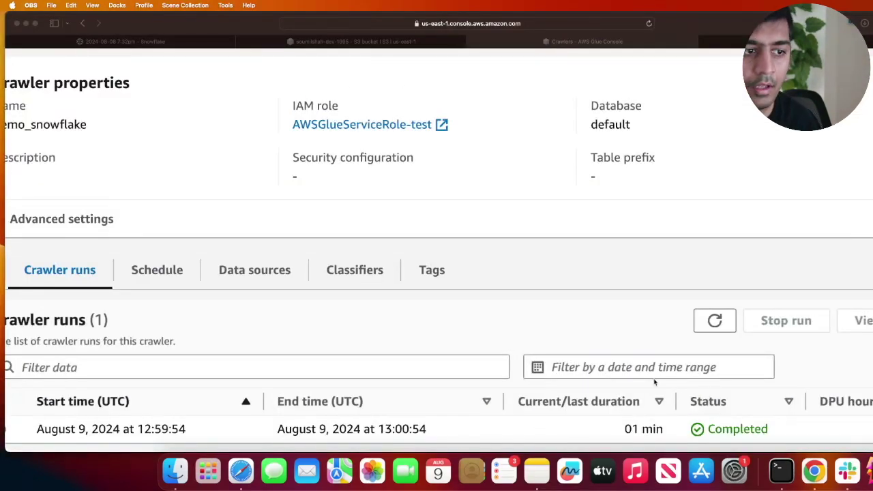
Open the default database in the Glue Data Catalog and check which tables the crawler registered.
{"action": "scroll", "coordinate": [655, 382], "scroll_direction": "down", "scroll_amount": 1}
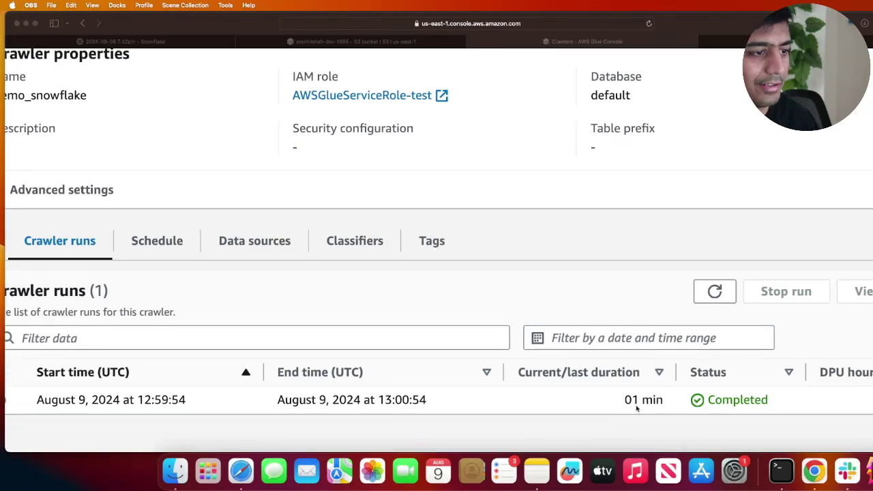
{"action": "scroll", "coordinate": [624, 406], "scroll_direction": "down", "scroll_amount": 3}
{"action": "scroll", "coordinate": [530, 384], "scroll_direction": "up", "scroll_amount": 5}
{"action": "scroll", "coordinate": [341, 332], "scroll_direction": "up", "scroll_amount": 3}
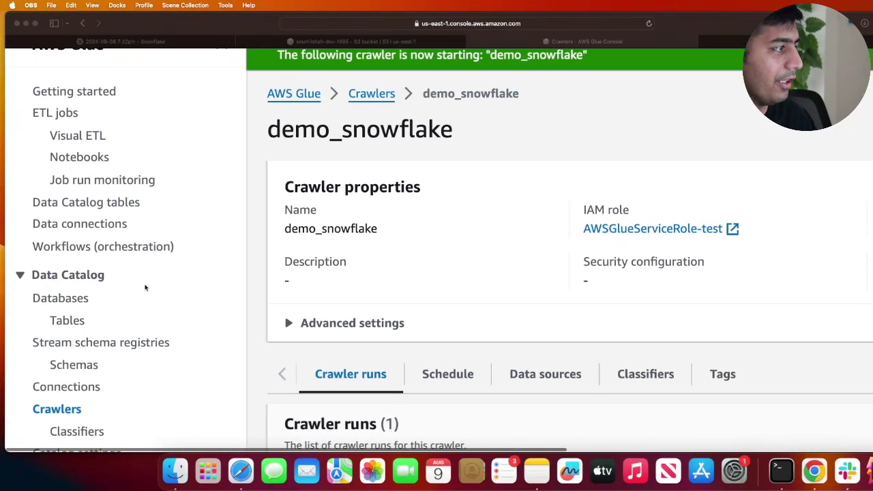
{"action": "left_click", "coordinate": [77, 302]}
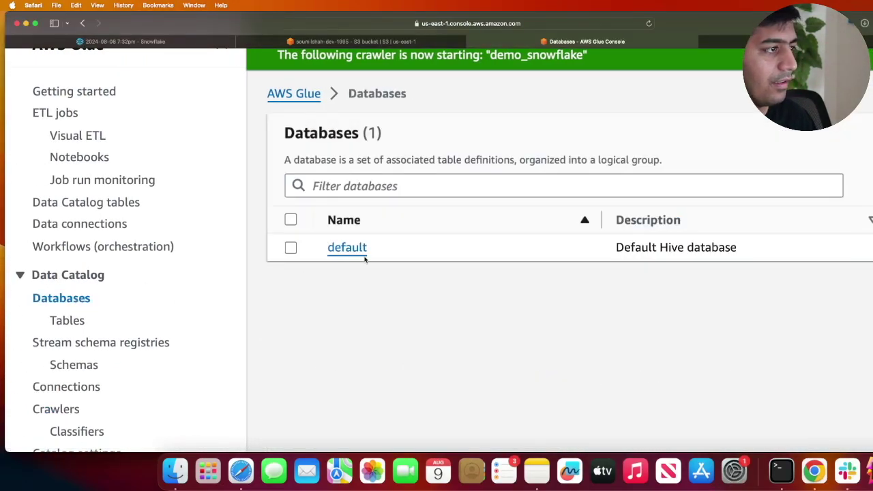
{"action": "left_click", "coordinate": [345, 250]}
{"action": "scroll", "coordinate": [350, 266], "scroll_direction": "down", "scroll_amount": 2}
{"action": "scroll", "coordinate": [353, 259], "scroll_direction": "up", "scroll_amount": 3}
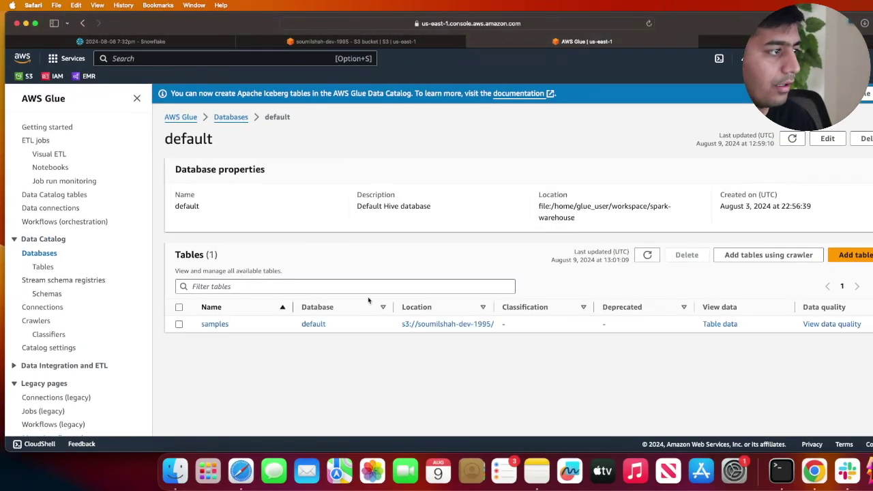
{"action": "scroll", "coordinate": [369, 300], "scroll_direction": "up", "scroll_amount": 3}
{"action": "scroll", "coordinate": [98, 366], "scroll_direction": "down", "scroll_amount": 3}
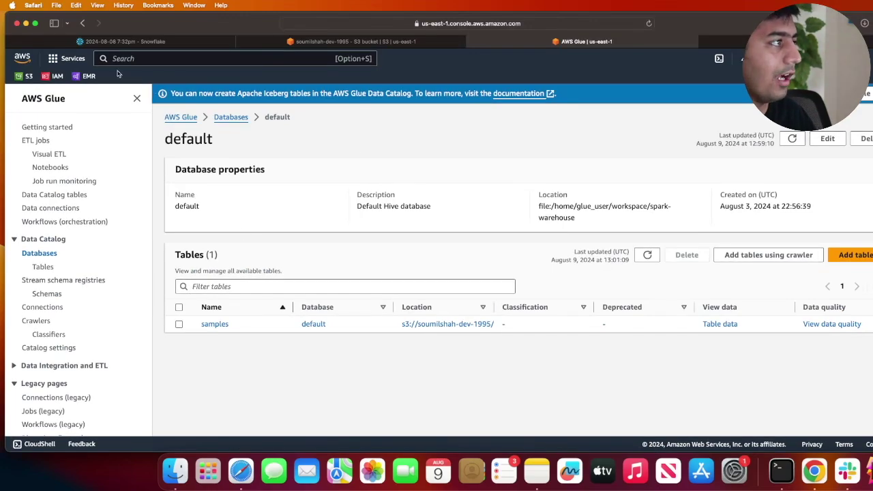
Switch to the Athena query editor and try to generate the table DDL for samples in the default database.
{"action": "type", "text": "athena"}
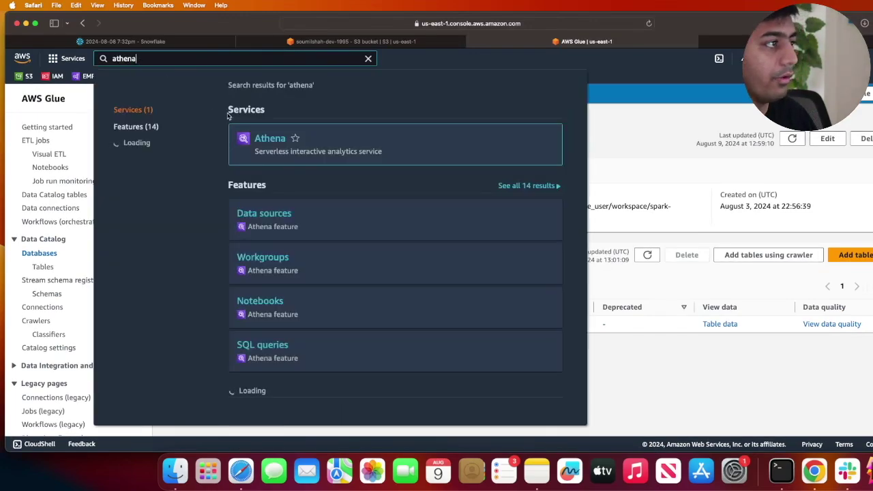
{"action": "left_click", "coordinate": [264, 139]}
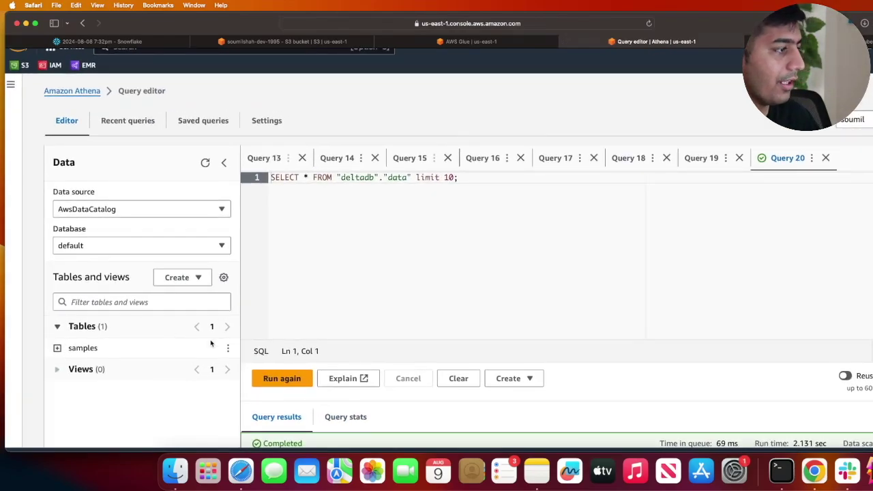
{"action": "left_click", "coordinate": [227, 348]}
{"action": "left_click", "coordinate": [255, 199]}
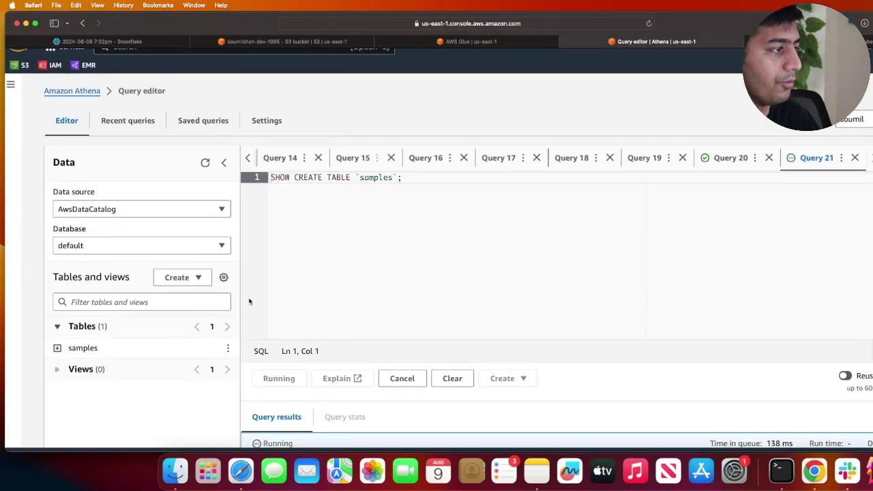
Preview the samples table in Athena and examine all the returned rows.
{"action": "left_click", "coordinate": [227, 348]}
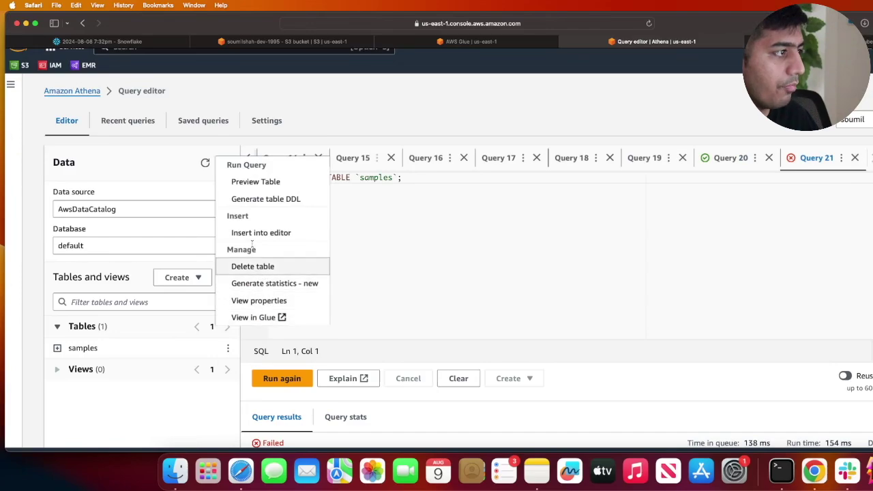
{"action": "left_click", "coordinate": [255, 183]}
{"action": "scroll", "coordinate": [359, 245], "scroll_direction": "down", "scroll_amount": 3}
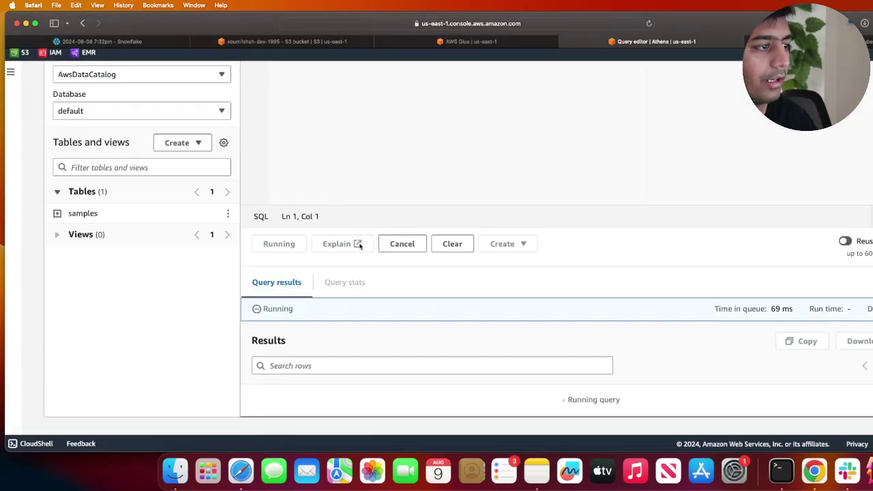
{"action": "scroll", "coordinate": [359, 246], "scroll_direction": "right", "scroll_amount": 2}
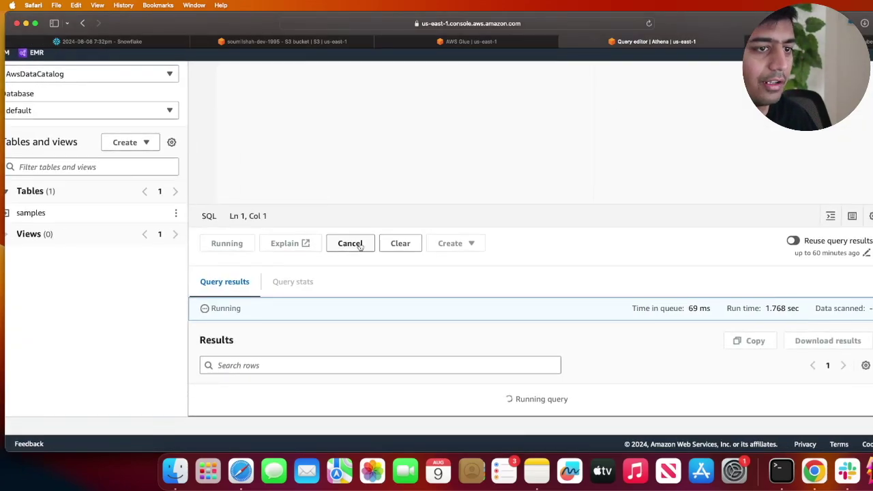
{"action": "scroll", "coordinate": [359, 246], "scroll_direction": "up", "scroll_amount": 2}
{"action": "scroll", "coordinate": [360, 247], "scroll_direction": "down", "scroll_amount": 5}
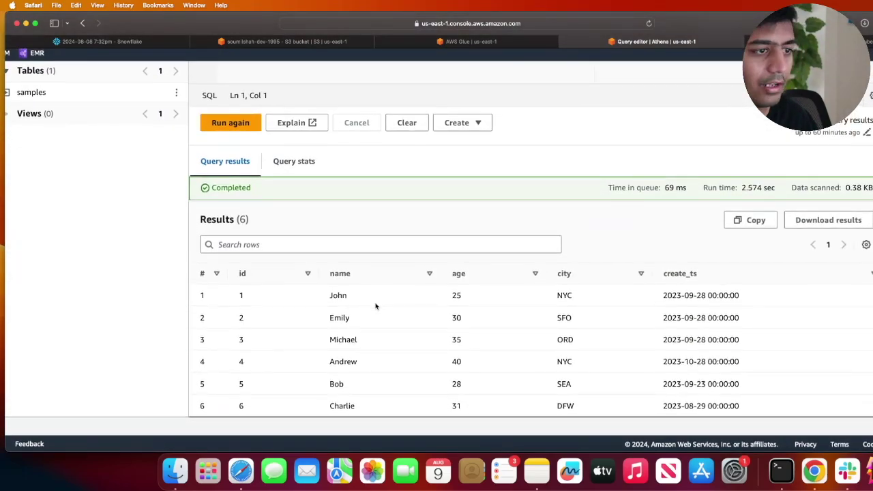
{"action": "left_click_drag", "start_coordinate": [255, 291], "coordinate": [659, 411]}
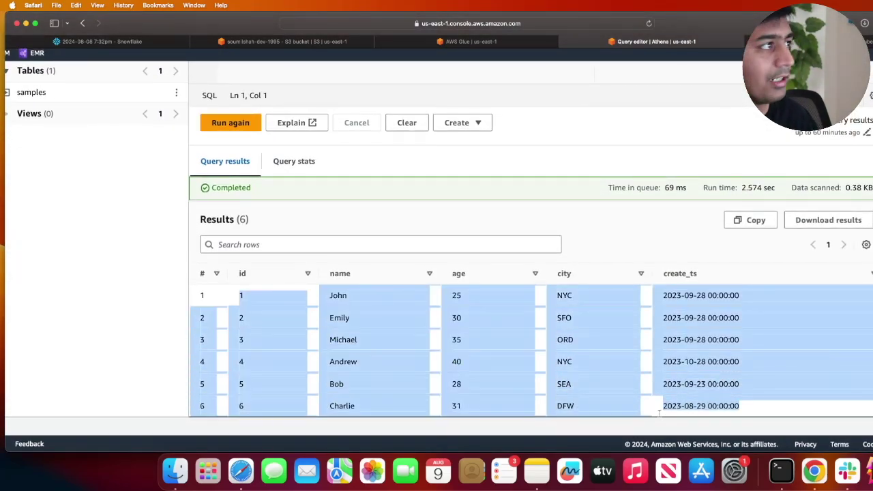
Switch to Snowflake, rerun SELECT * FROM tempdb.public.samples, and return to Athena to compare the rows.
{"action": "key", "text": "super+1"}
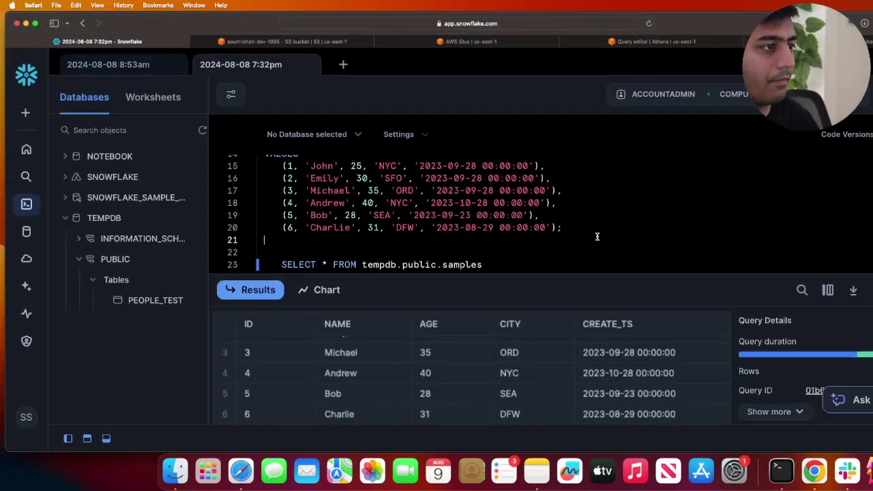
{"action": "left_click_drag", "start_coordinate": [515, 258], "coordinate": [384, 275]}
{"action": "triple_click", "coordinate": [265, 276]}
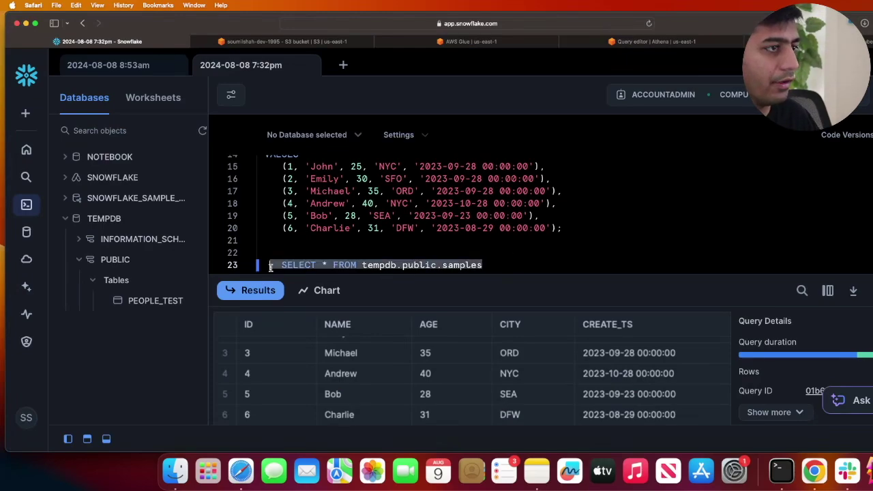
{"action": "key", "text": "super+Return"}
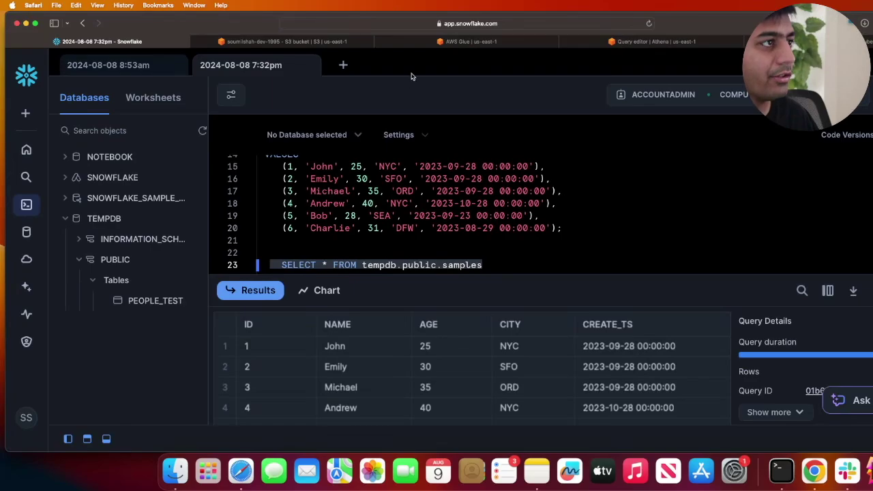
{"action": "left_click", "coordinate": [491, 42]}
{"action": "left_click", "coordinate": [621, 42]}
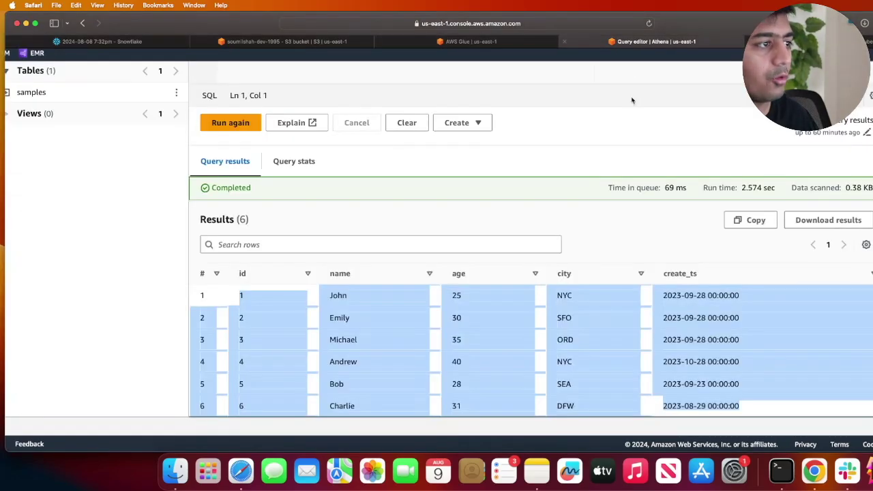